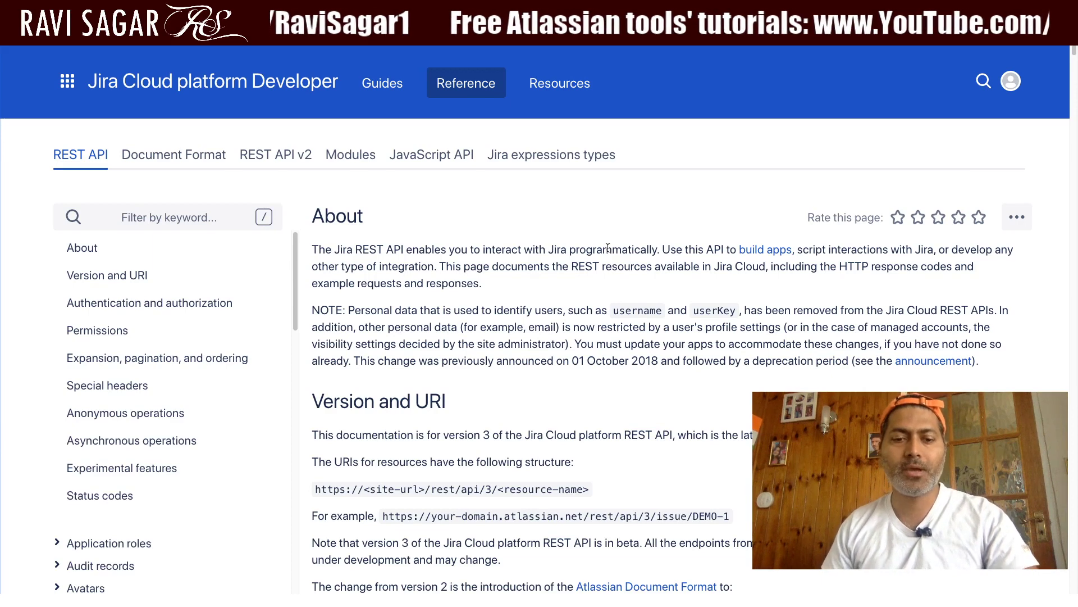
# - Search the REST API reference for 'get project' and open the Get project endpoint page
pyautogui.press('super+f')
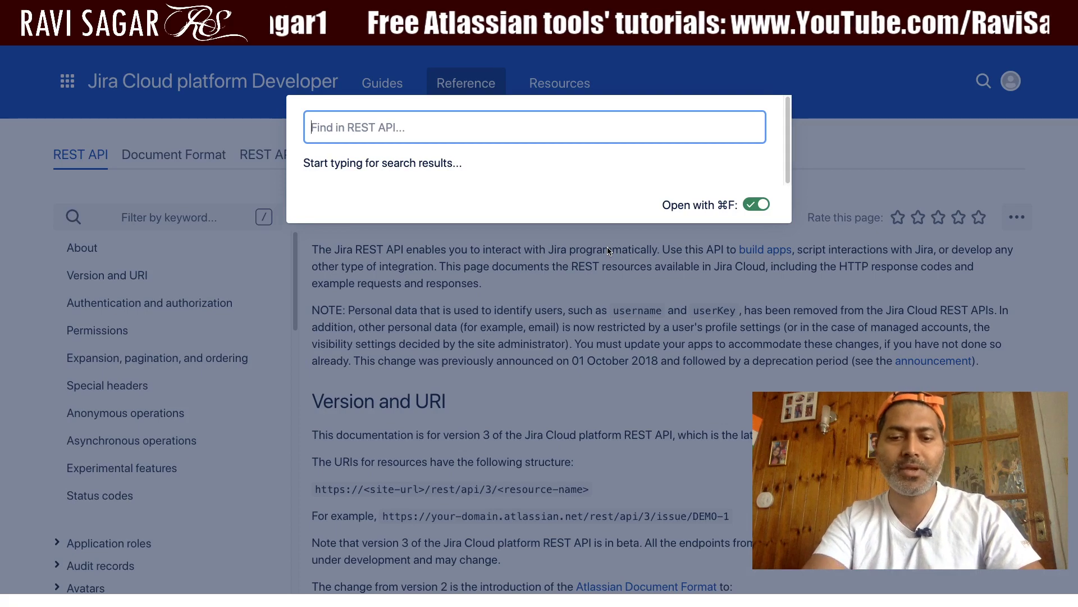
pyautogui.write('get project')
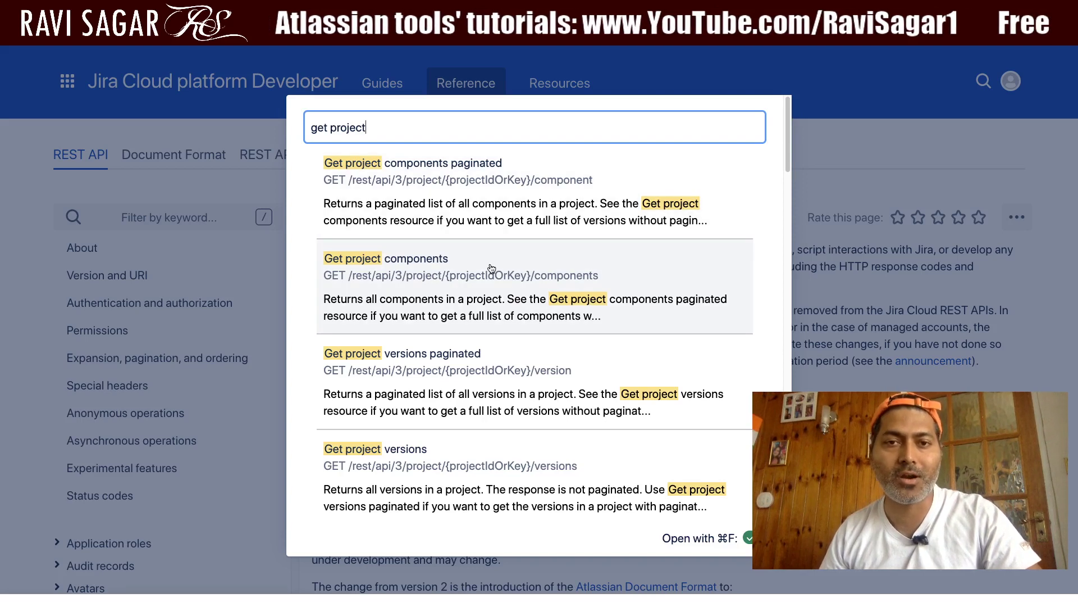
pyautogui.scroll(-1, 541, 391)
pyautogui.scroll(-4, 541, 392)
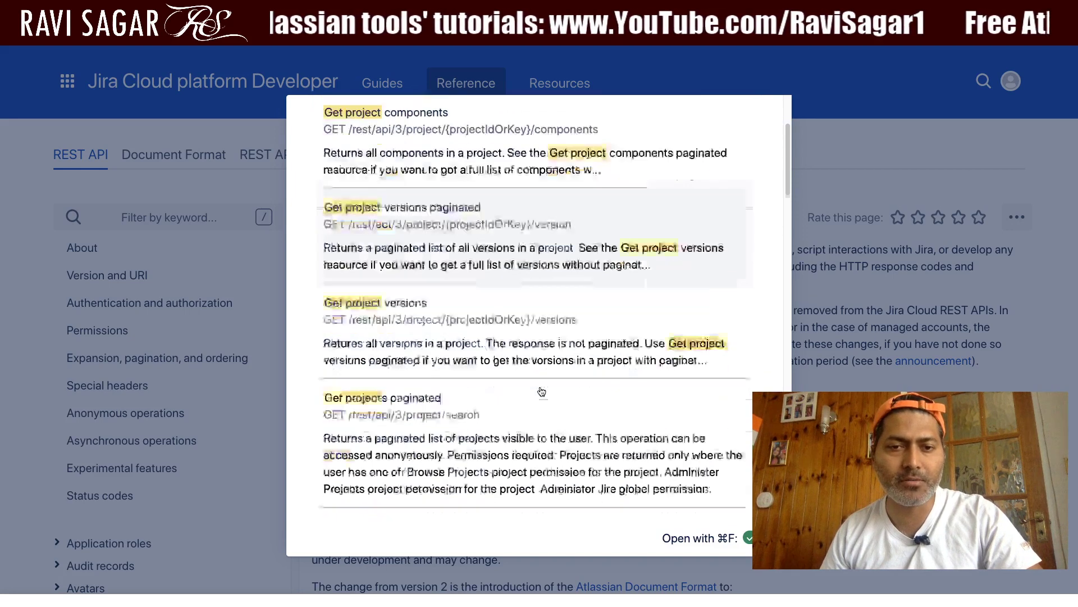
pyautogui.scroll(-1, 449, 445)
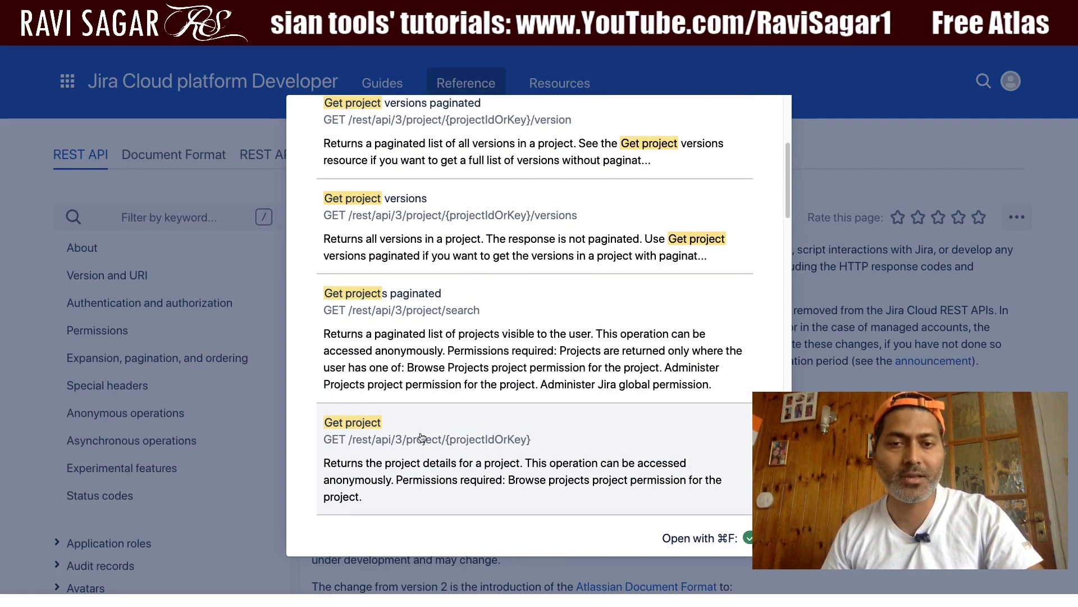
pyautogui.click(415, 458)
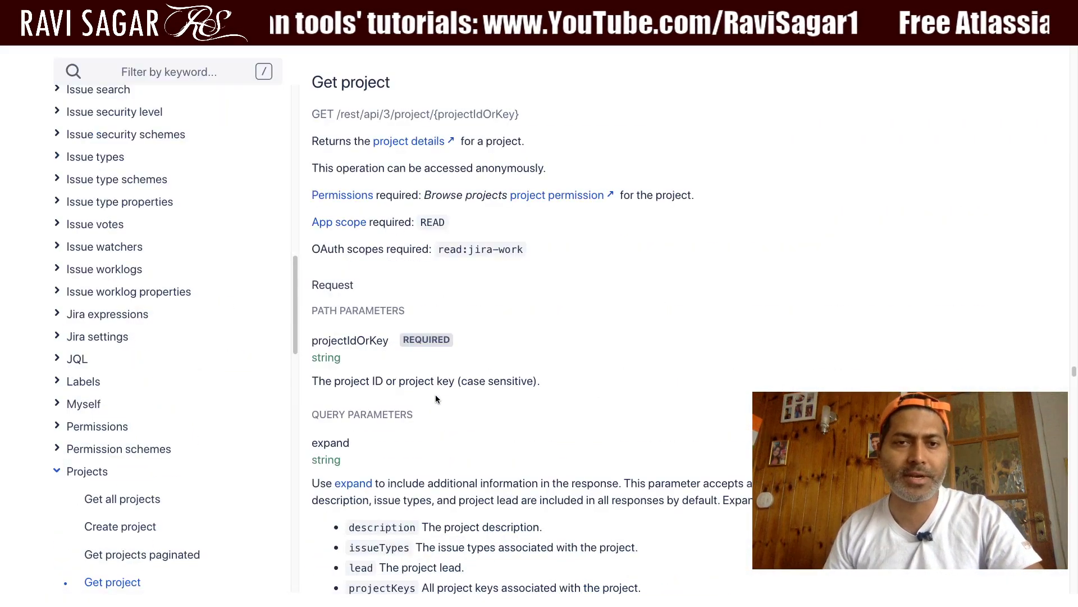
# - Select the /rest/api/3/project part of the Get project endpoint path
pyautogui.scroll(1, 457, 245)
pyautogui.scroll(-3, 472, 264)
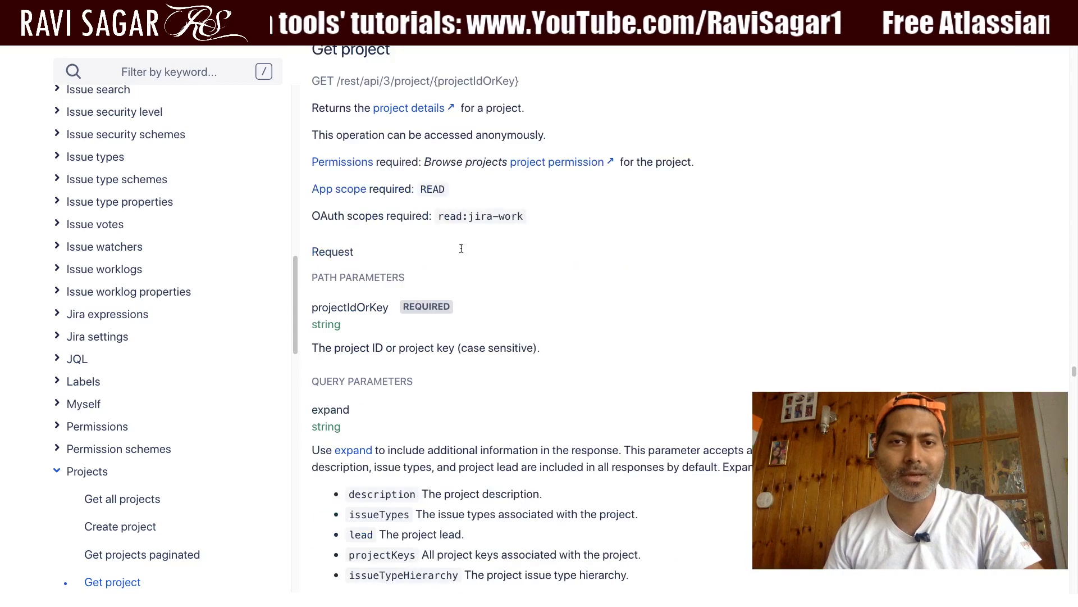
pyautogui.scroll(1, 486, 285)
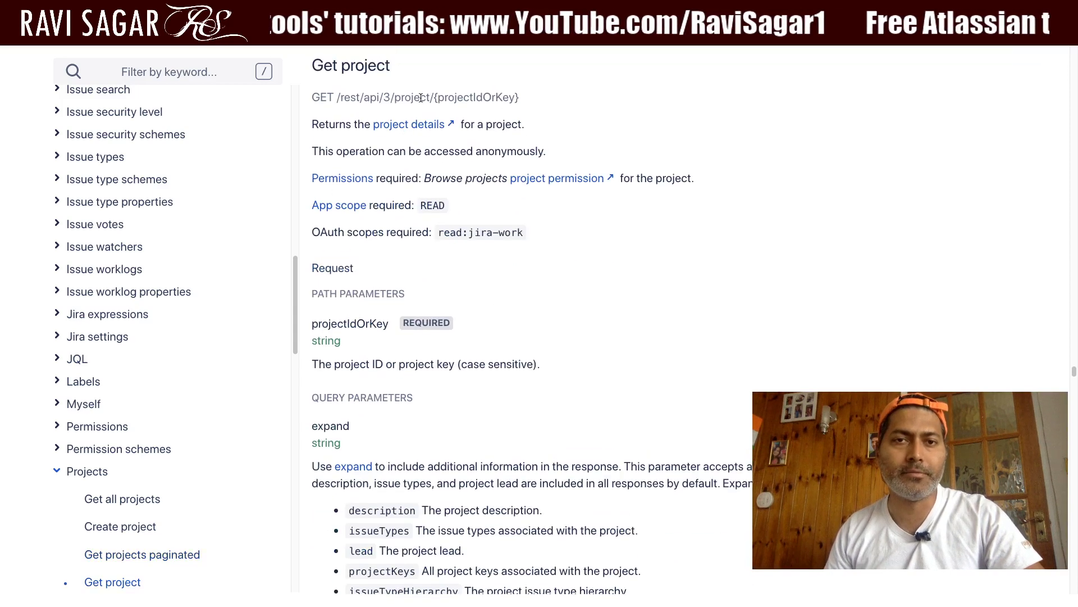
pyautogui.moveTo(312, 97); pyautogui.dragTo(448, 97)
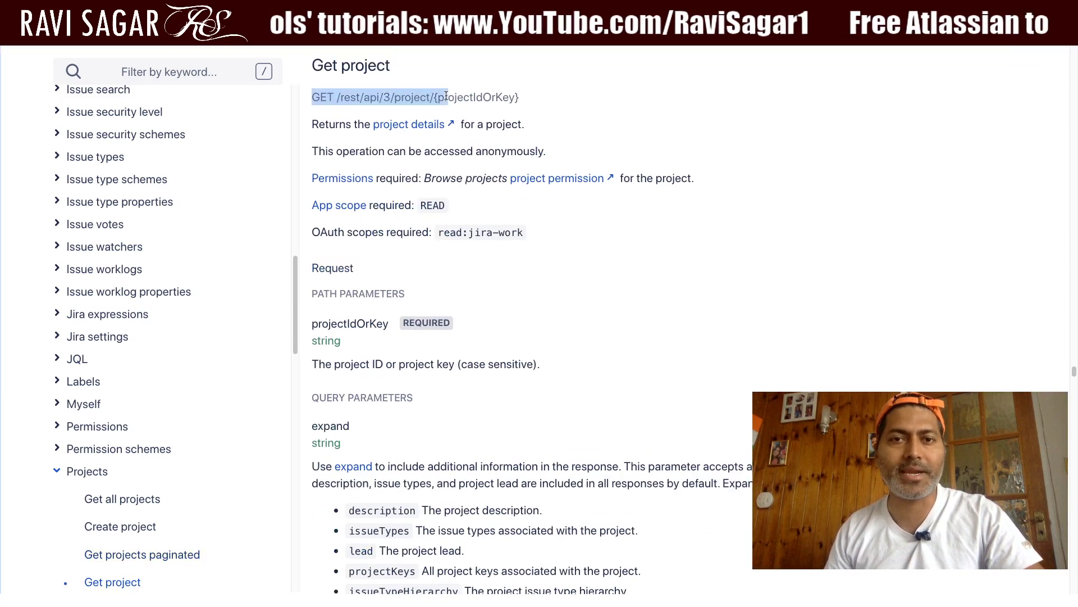
pyautogui.click(426, 97)
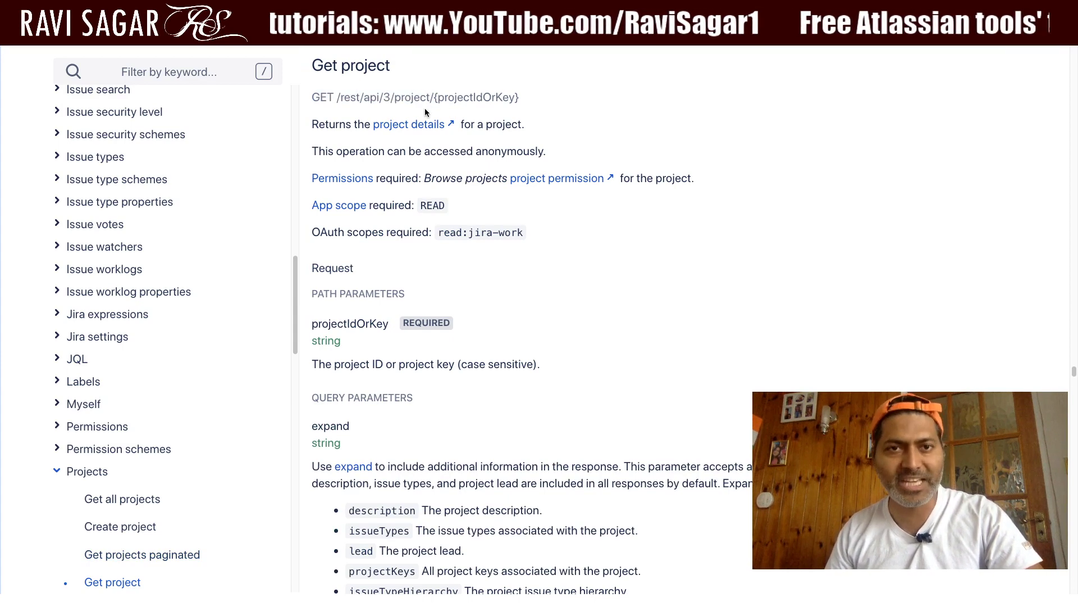
pyautogui.moveTo(337, 98); pyautogui.dragTo(425, 97)
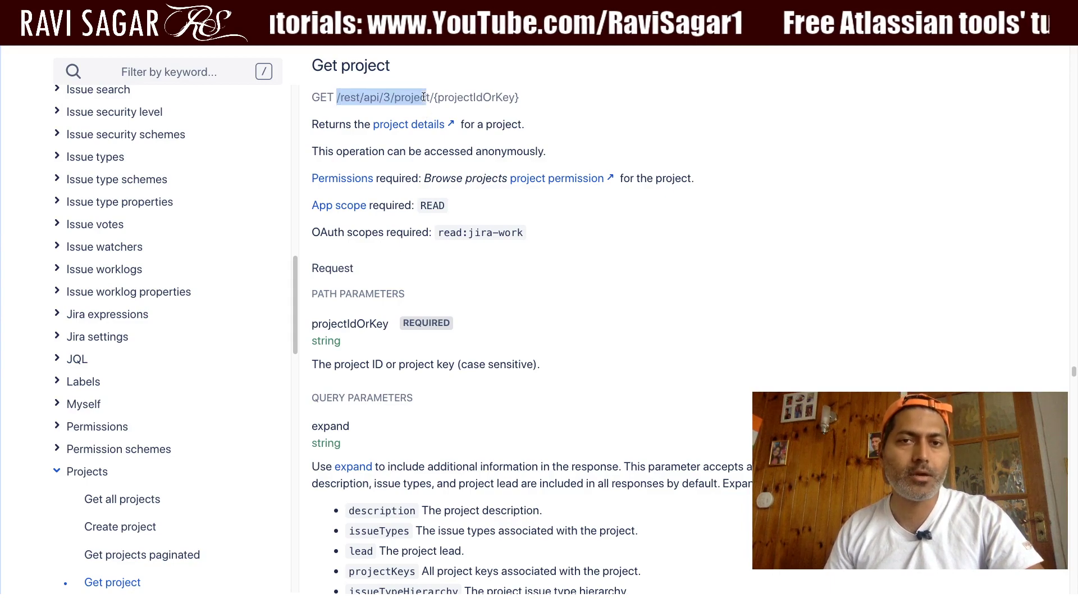
# - Scroll from Get project through Update project down to the Delete project docs
pyautogui.scroll(20, 457, 130)
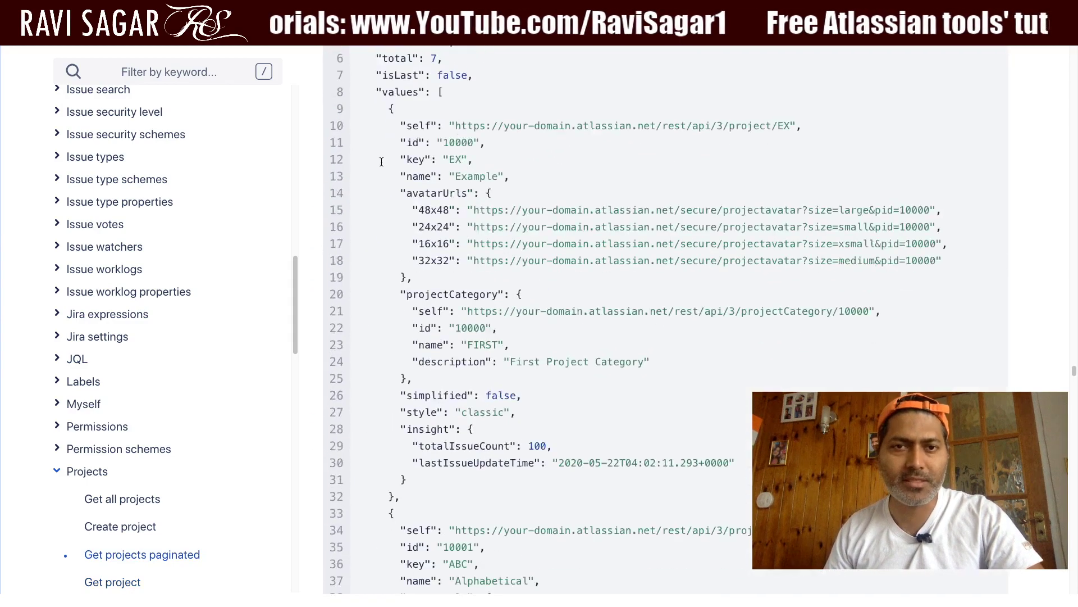
pyautogui.scroll(15, 440, 192)
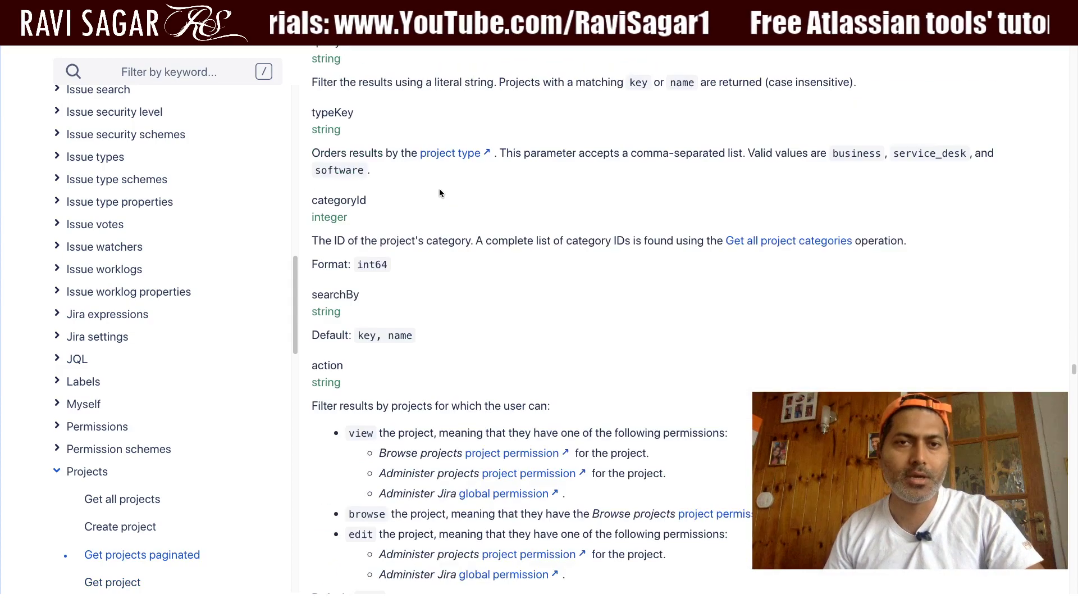
pyautogui.scroll(-20, 439, 192)
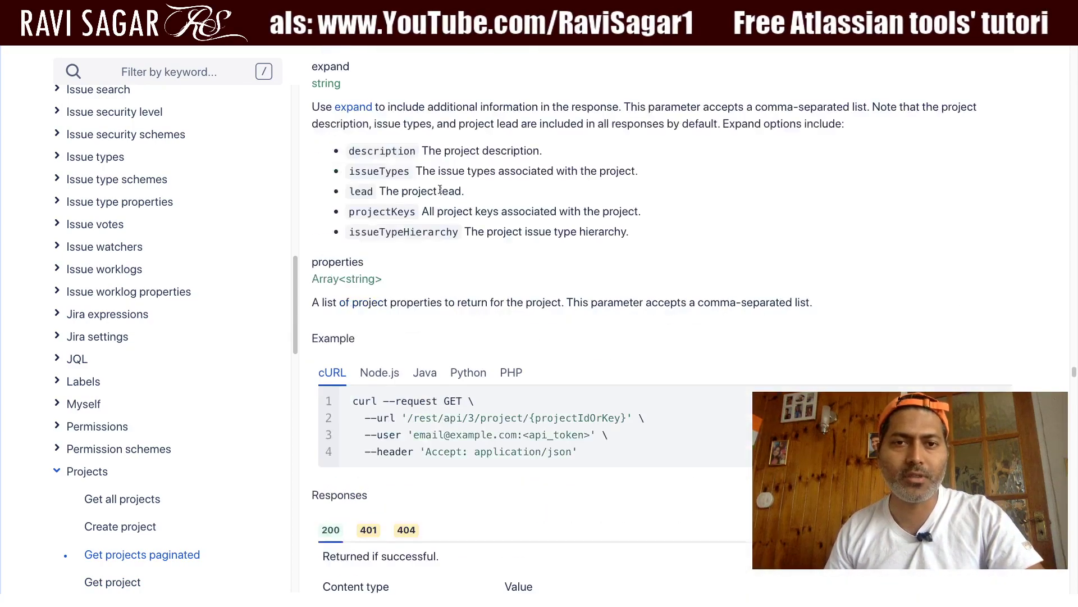
pyautogui.scroll(-4, 439, 189)
pyautogui.scroll(-16, 439, 188)
pyautogui.scroll(9, 410, 196)
pyautogui.scroll(4, 410, 197)
pyautogui.scroll(-15, 430, 176)
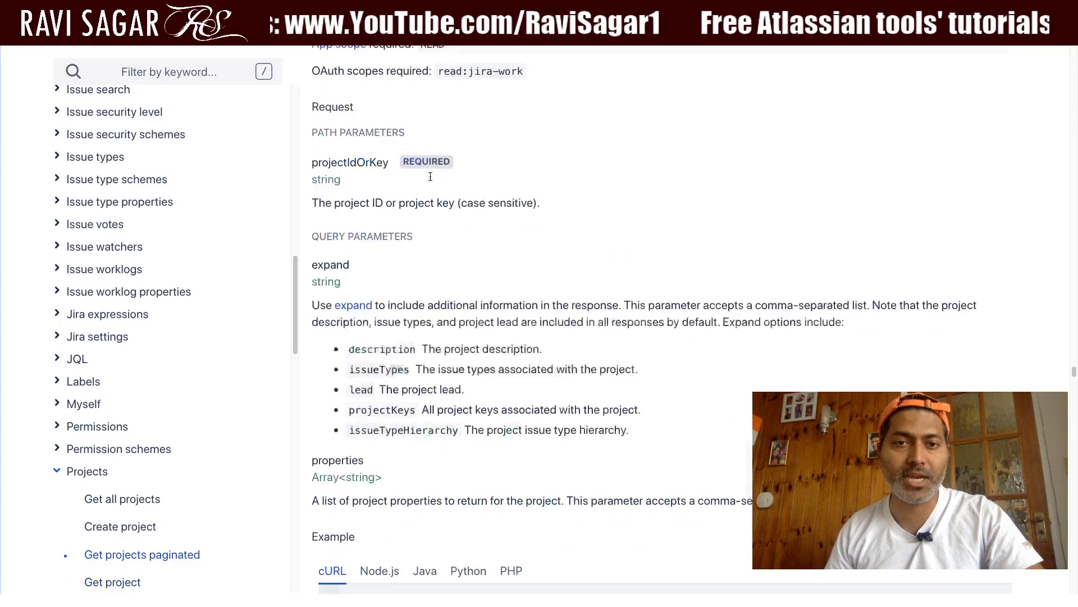
pyautogui.scroll(-20, 430, 176)
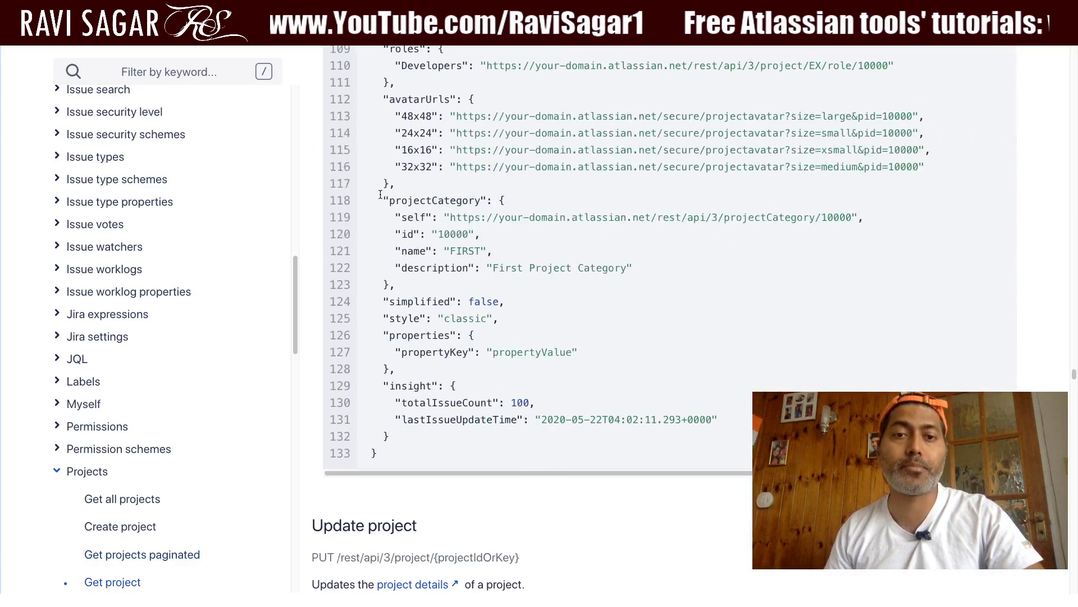
pyautogui.scroll(7, 380, 194)
pyautogui.scroll(-20, 381, 193)
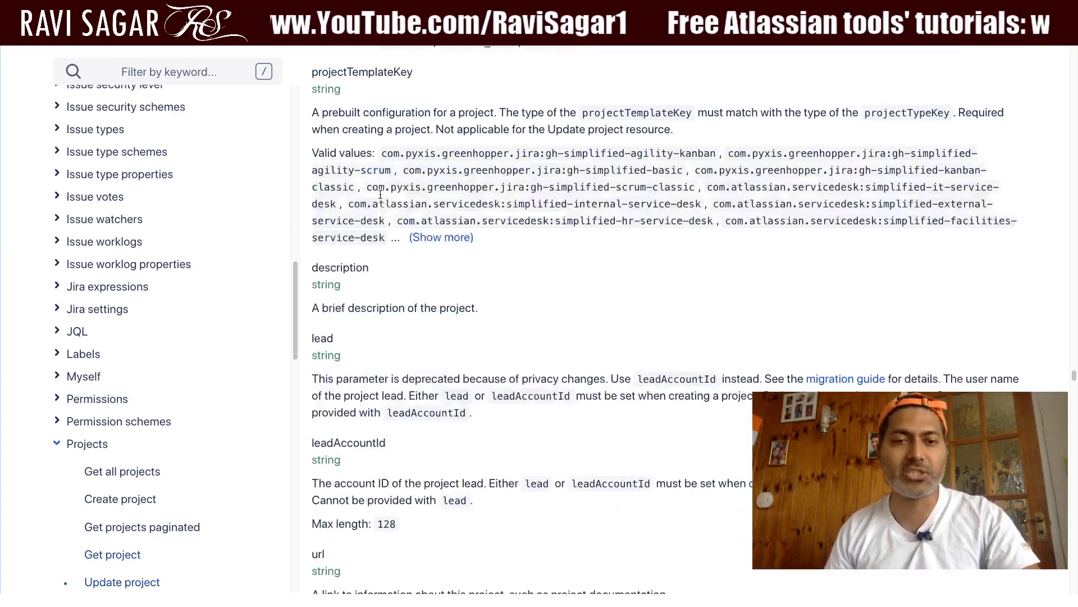
pyautogui.scroll(-20, 380, 193)
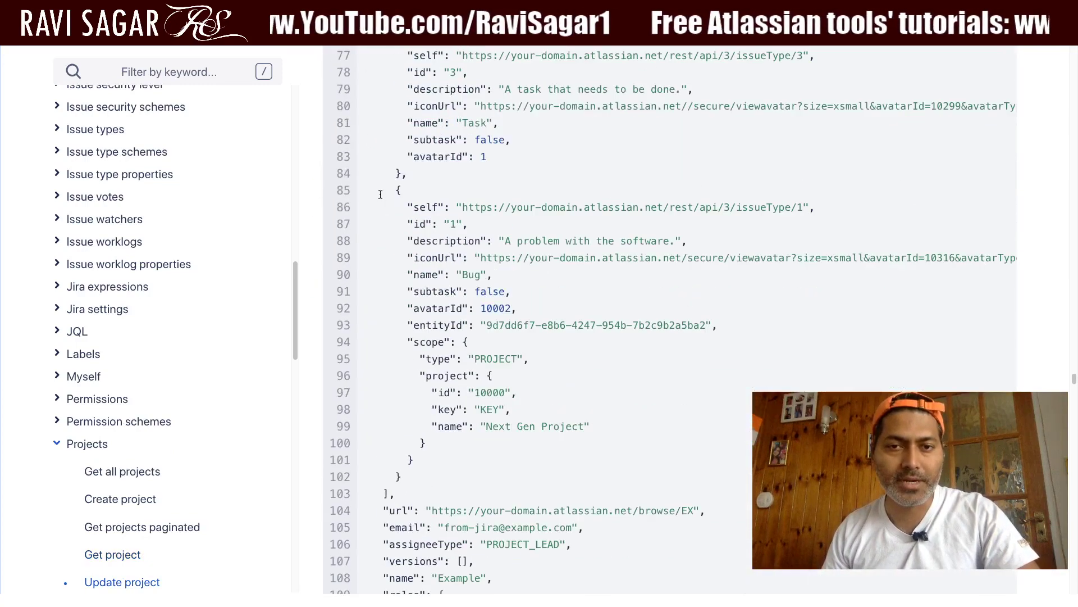
pyautogui.scroll(-15, 379, 195)
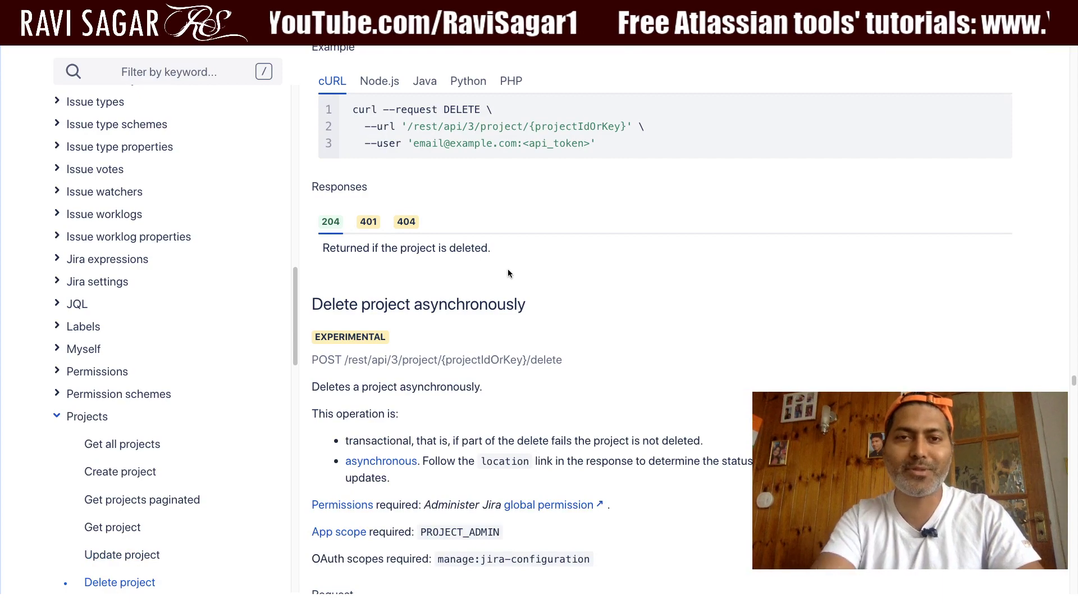
# - Search the reference again for 'get project', fixing typos, and scroll to Get projects paginated
pyautogui.press('super+f')
pyautogui.write('ge')
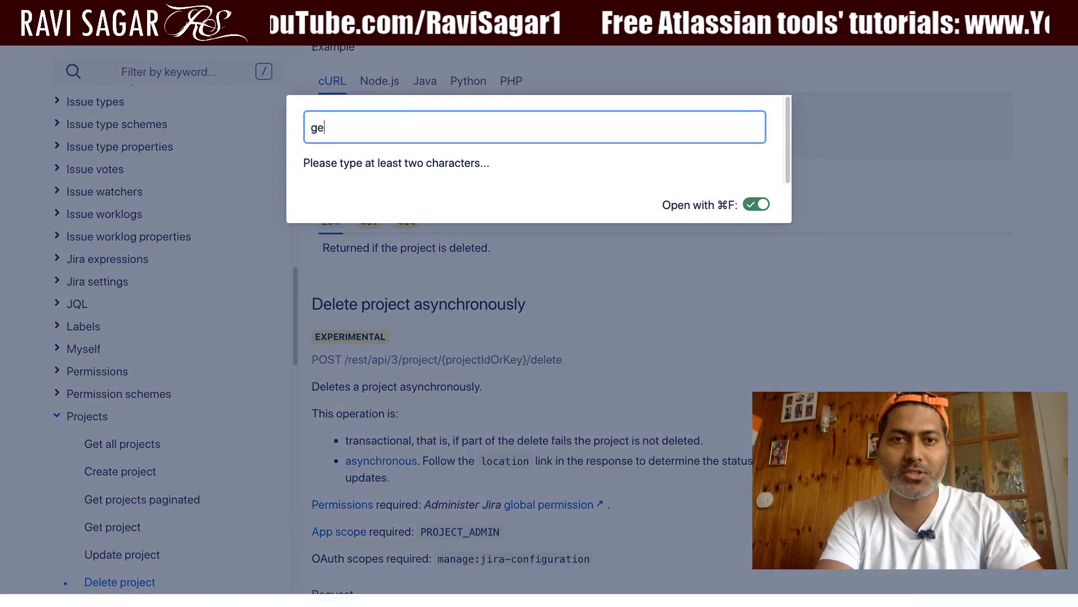
pyautogui.write('t projesct')
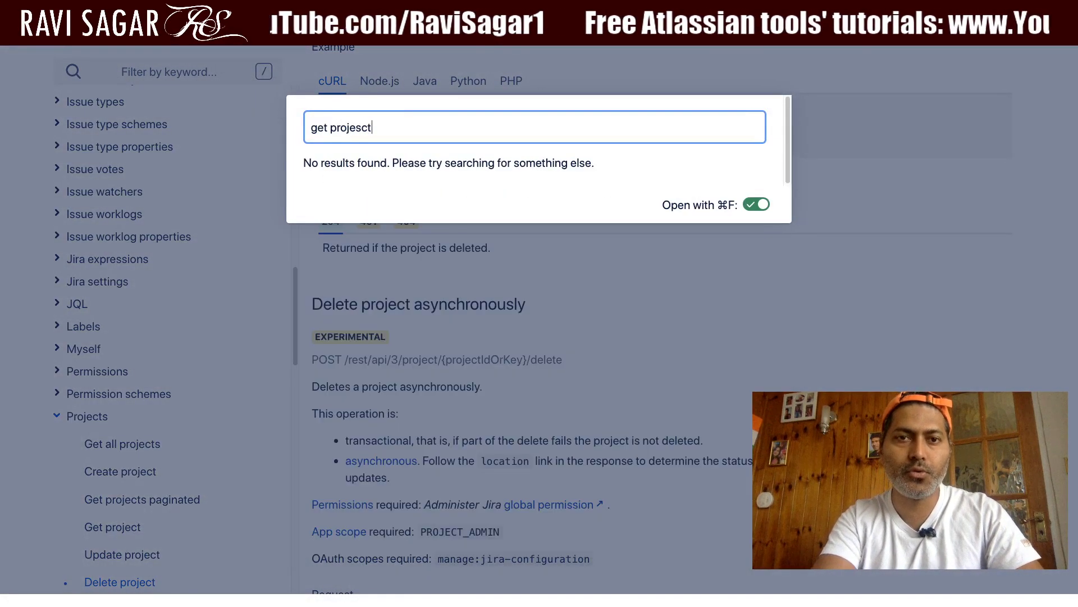
pyautogui.press('BackSpace')
pyautogui.press('BackSpace')
pyautogui.press('BackSpace')
pyautogui.press('BackSpace')
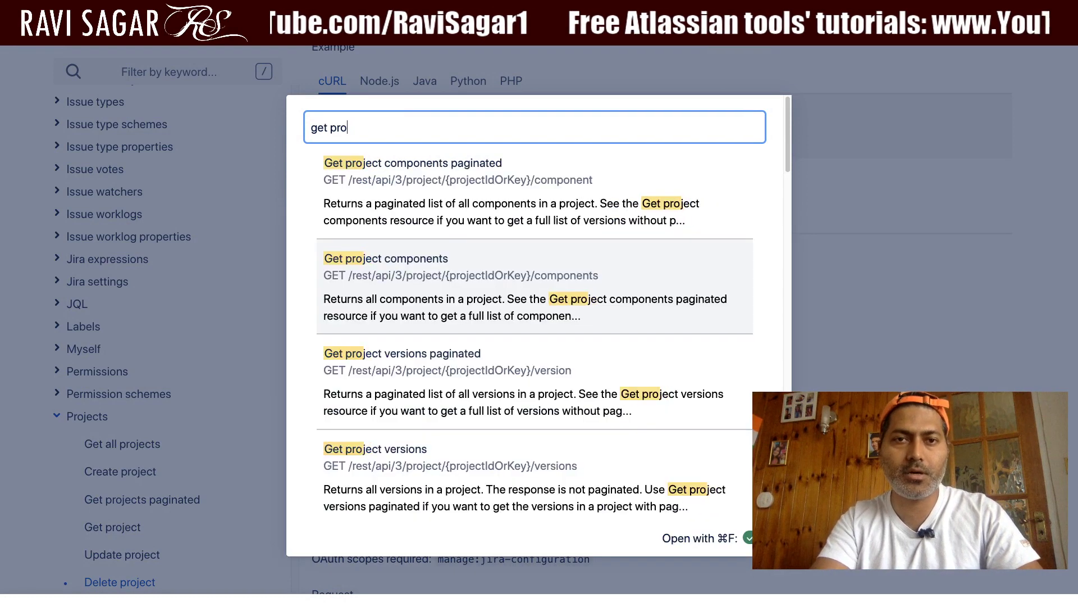
pyautogui.press('BackSpace')
pyautogui.write('ect')
pyautogui.press('BackSpace')
pyautogui.press('BackSpace')
pyautogui.press('BackSpace')
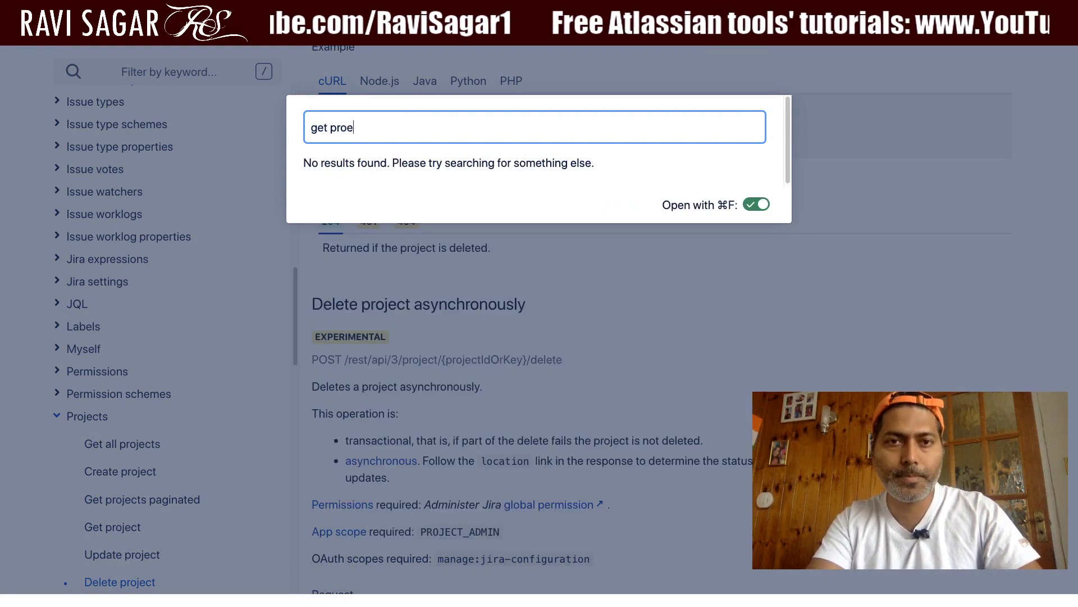
pyautogui.write('ject')
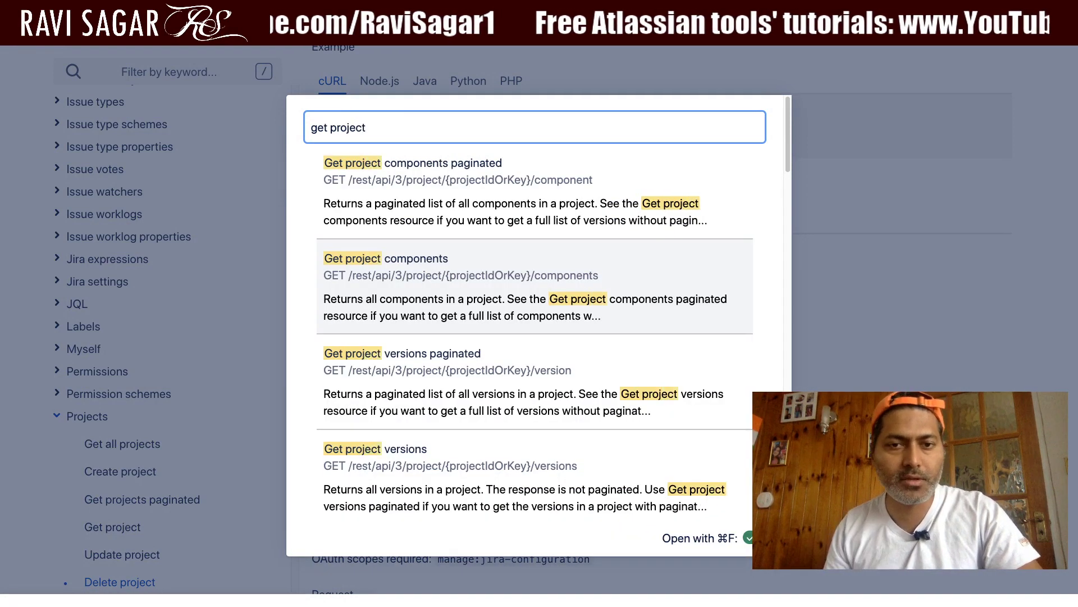
pyautogui.scroll(-4, 500, 348)
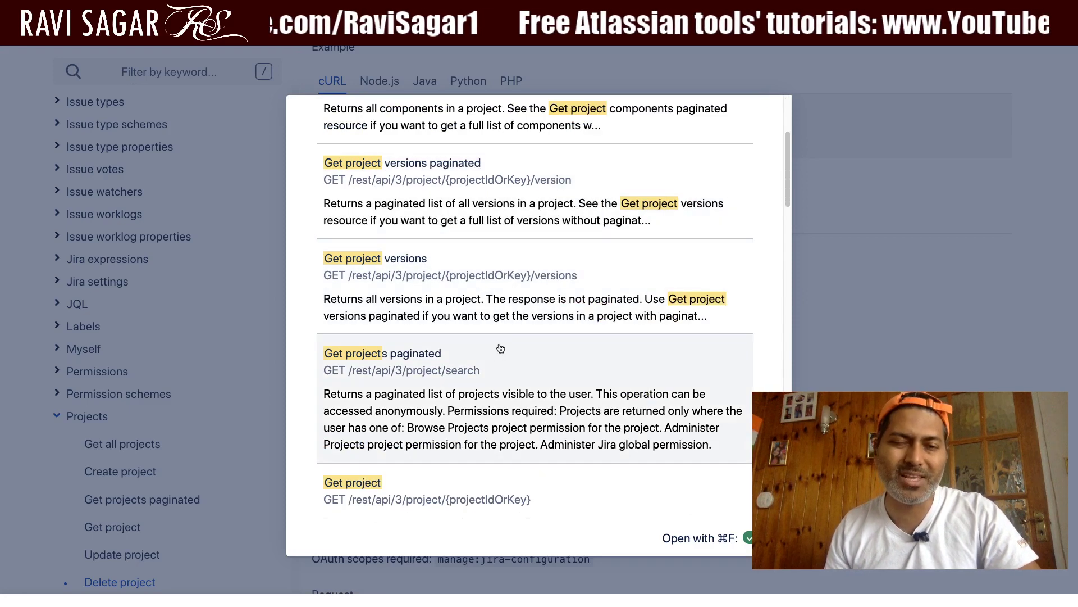
pyautogui.scroll(-2, 500, 349)
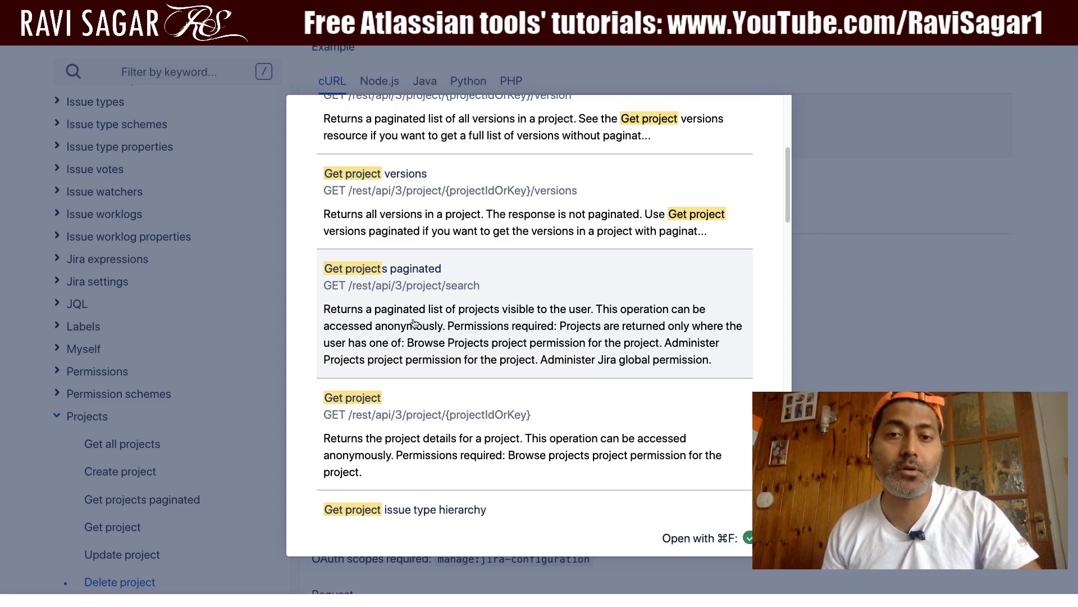
# - Open Get projects paginated, select its /rest/api/3/project/search path, and switch to the Jira projects tab
pyautogui.click(454, 332)
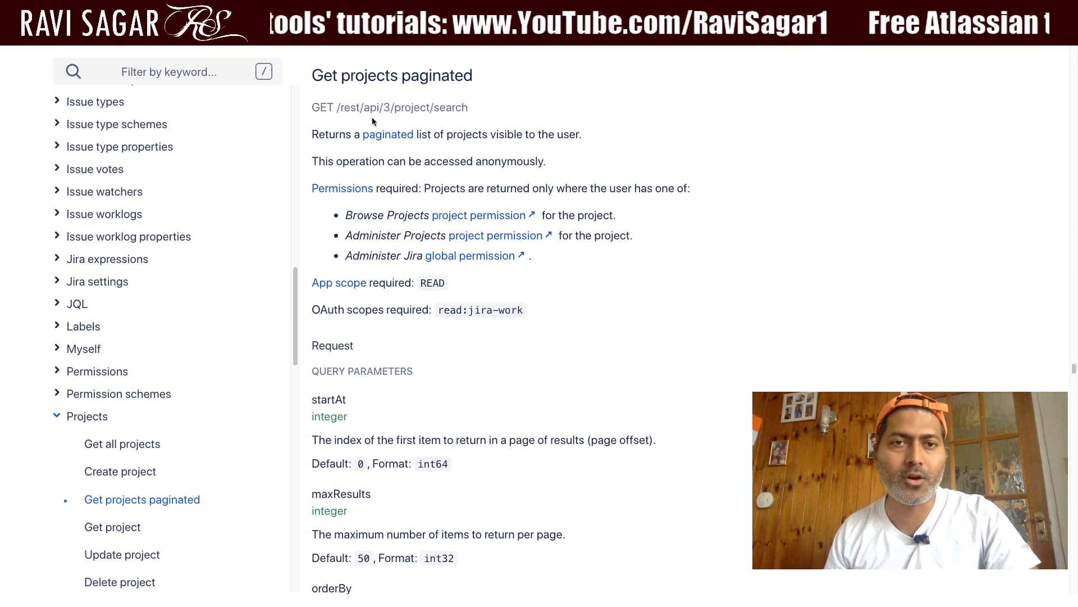
pyautogui.moveTo(337, 108); pyautogui.dragTo(470, 106)
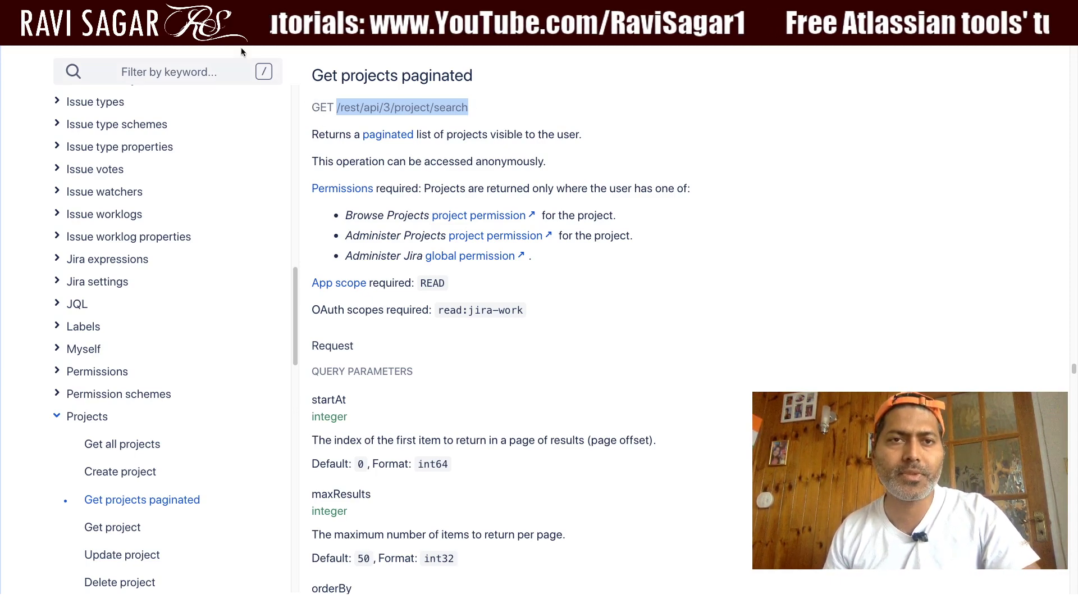
pyautogui.hotkey('ctrl', 'Tab')
pyautogui.hotkey('ctrl', 'Tab')
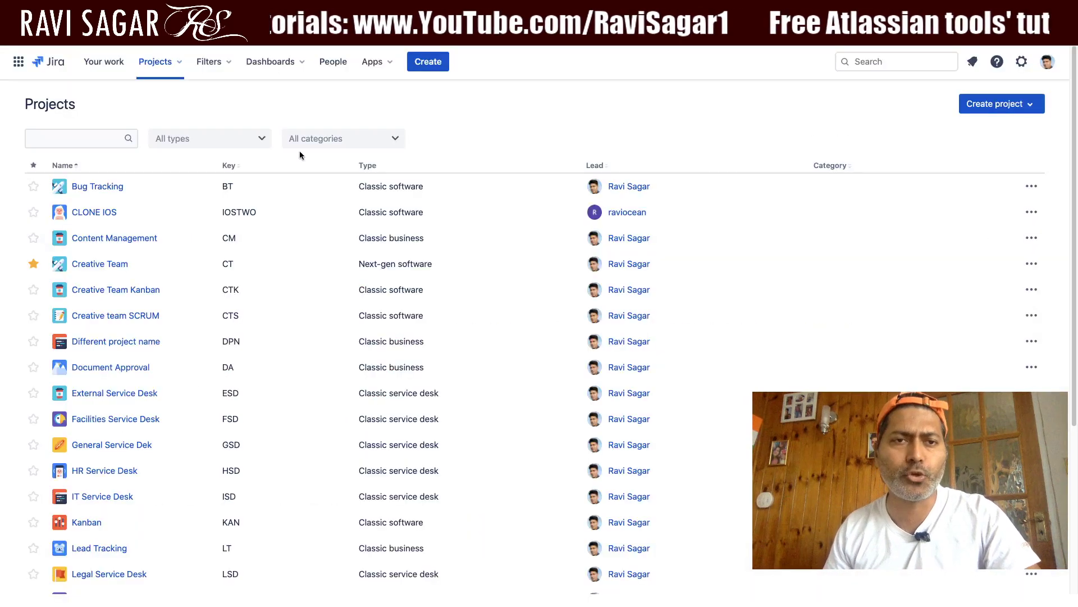
# - Review the Jira Projects list, then switch to the Talend API Tester tab
pyautogui.scroll(-2, 173, 272)
pyautogui.scroll(2, 166, 278)
pyautogui.scroll(-5, 176, 245)
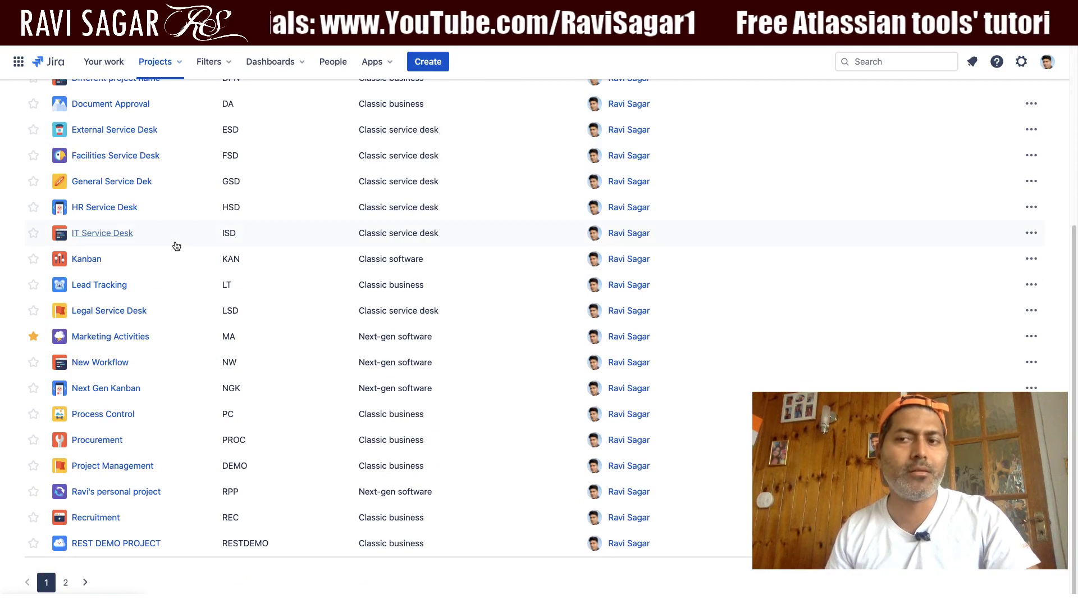
pyautogui.scroll(5, 176, 245)
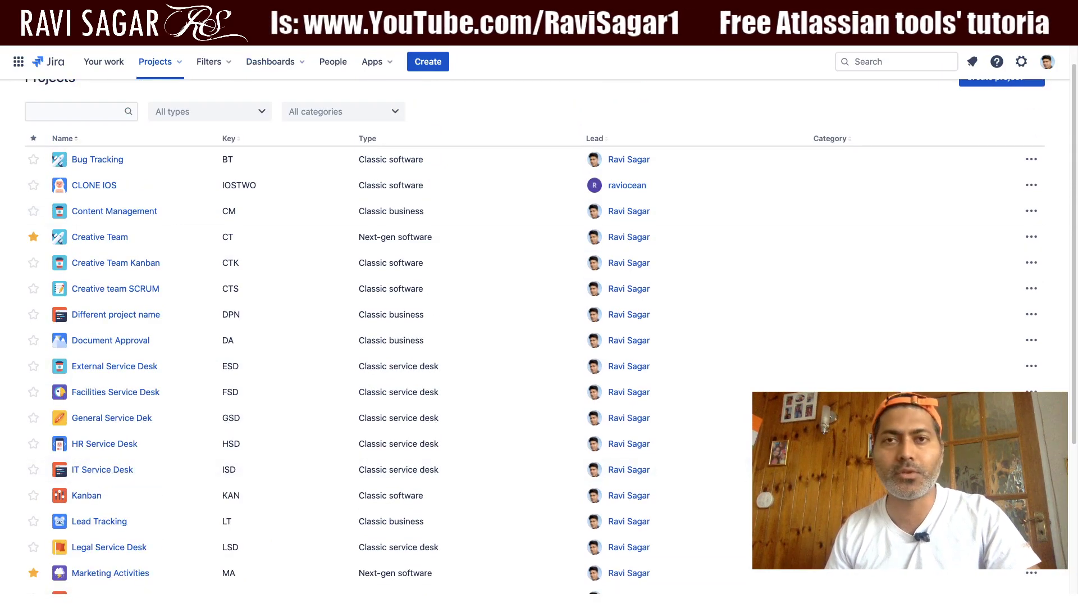
pyautogui.hotkey('ctrl', 'Tab')
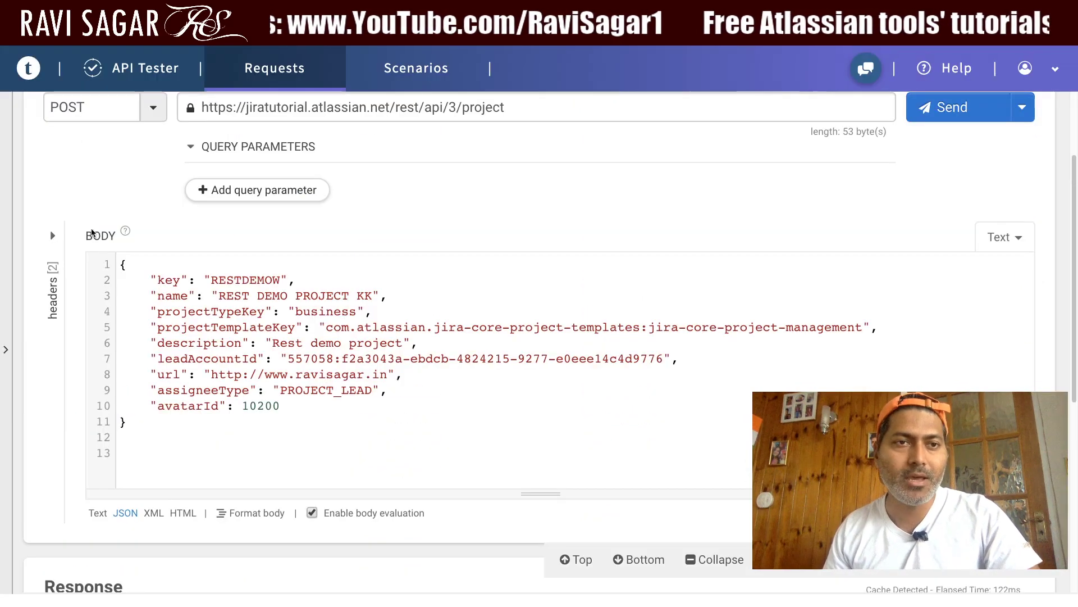
# - Open the saved getProjects request from the Repository, saving the pending createProject changes
pyautogui.click(10, 332)
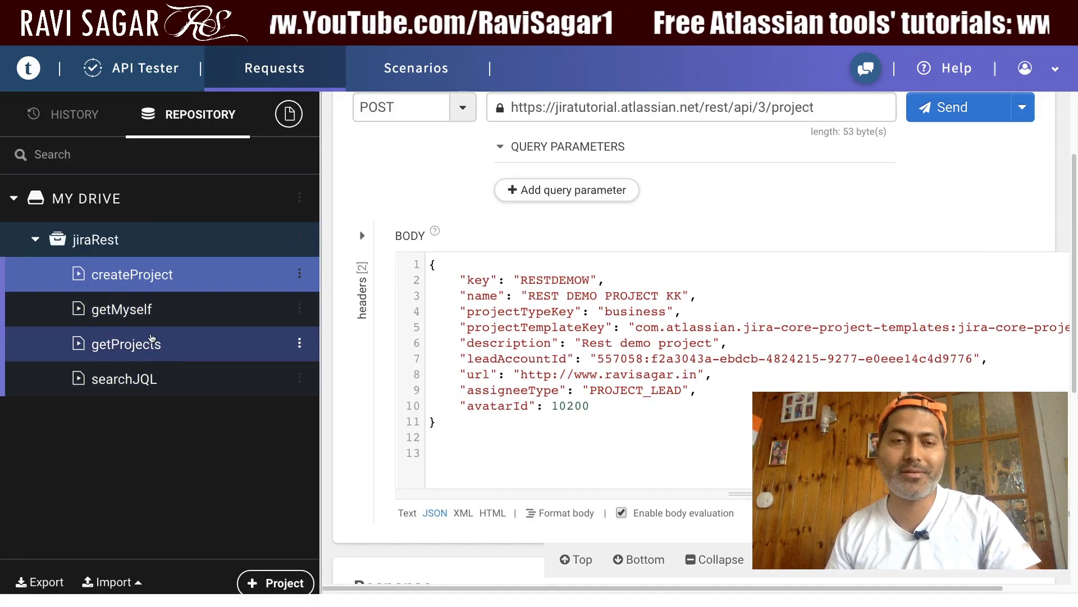
pyautogui.click(135, 349)
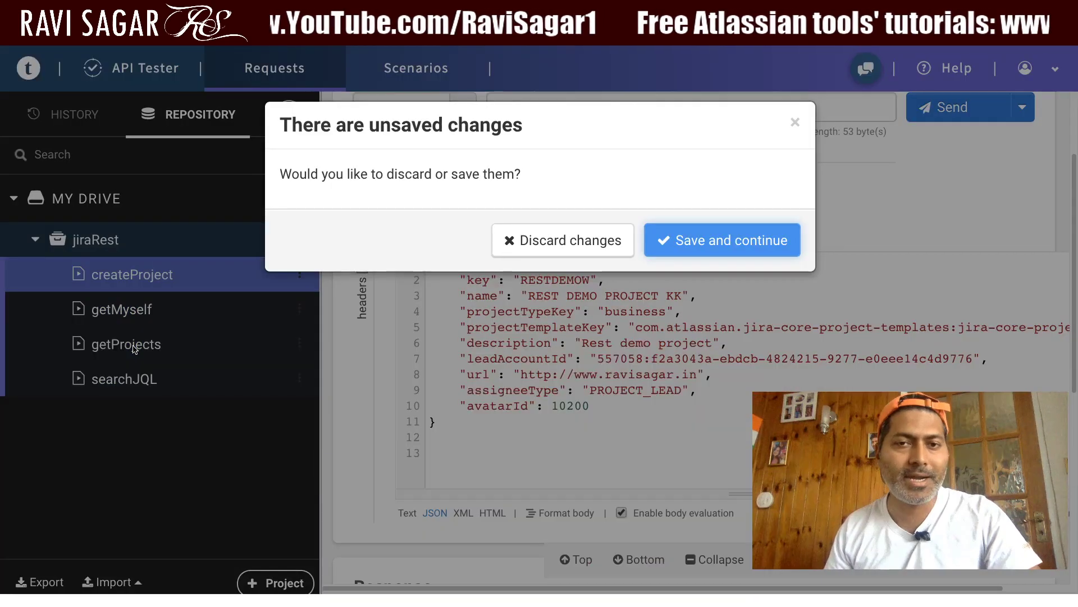
pyautogui.click(719, 240)
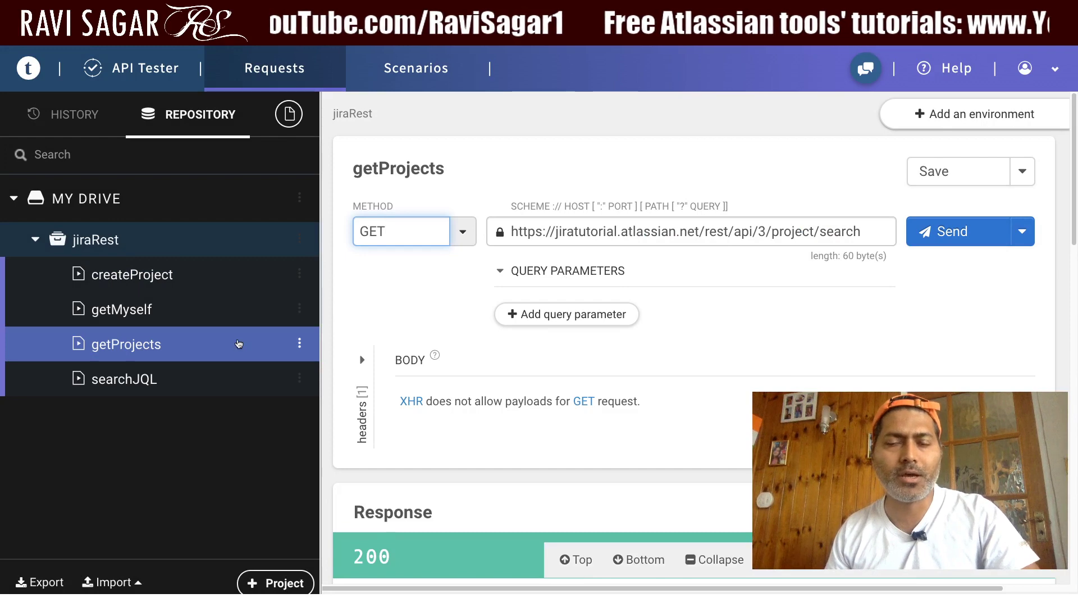
pyautogui.click(332, 333)
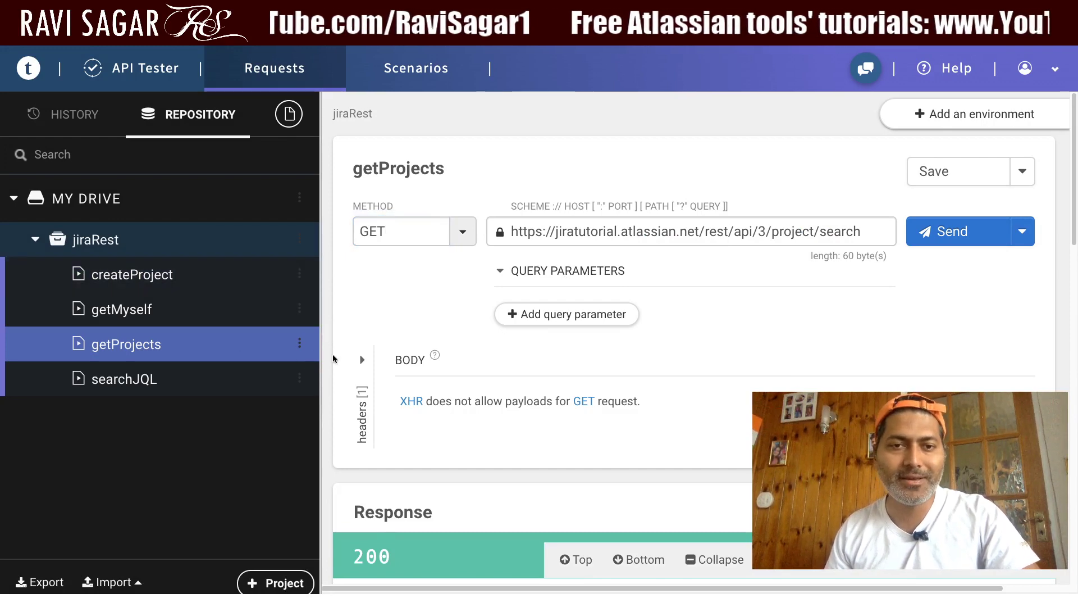
pyautogui.moveTo(320, 353); pyautogui.dragTo(58, 359)
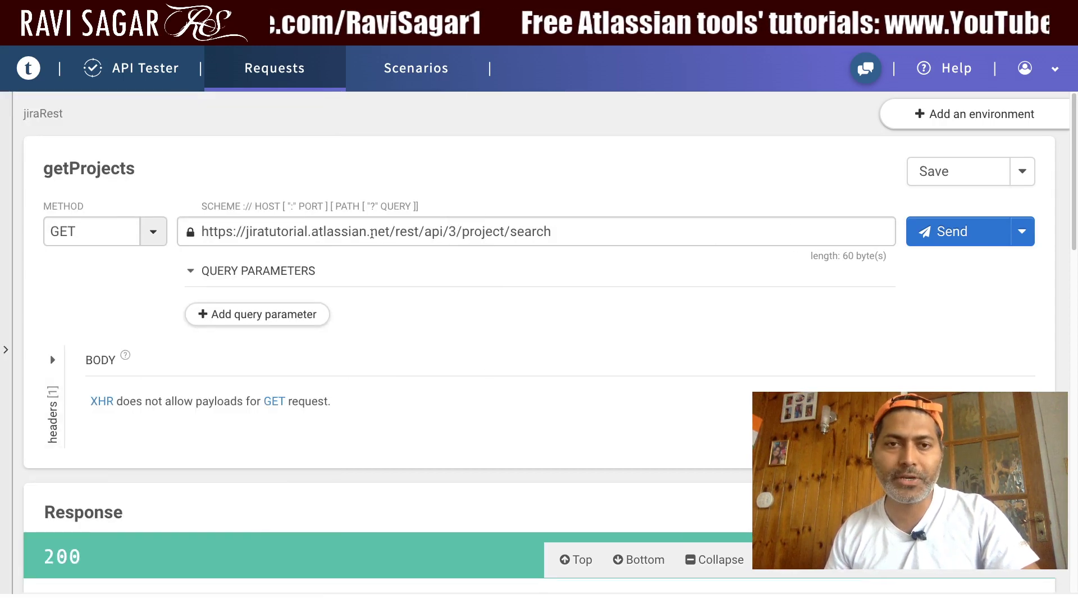
pyautogui.moveTo(392, 231); pyautogui.dragTo(172, 224)
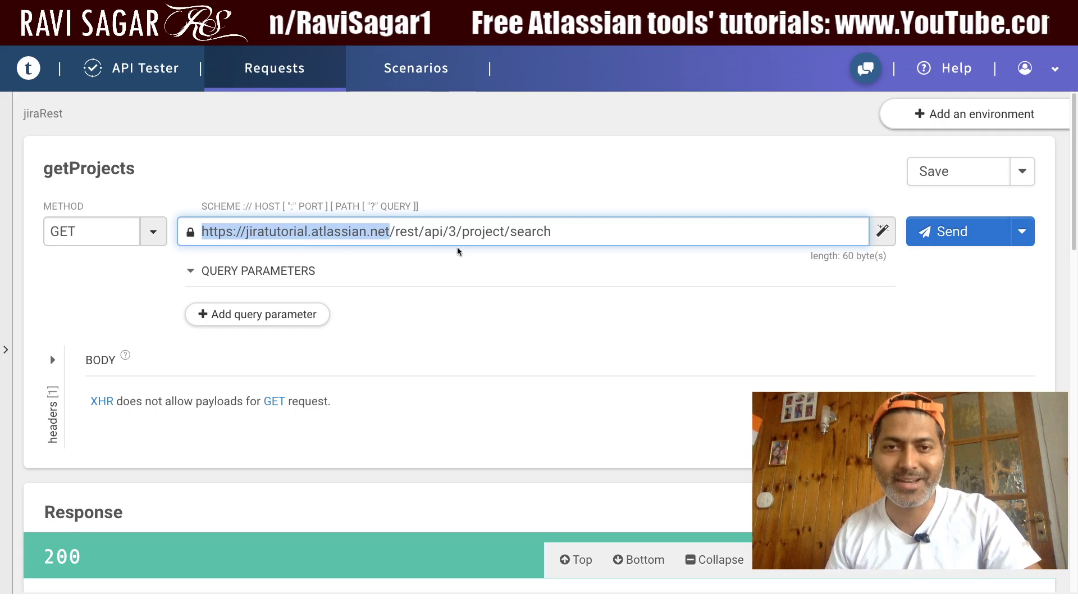
pyautogui.moveTo(573, 236); pyautogui.dragTo(393, 234)
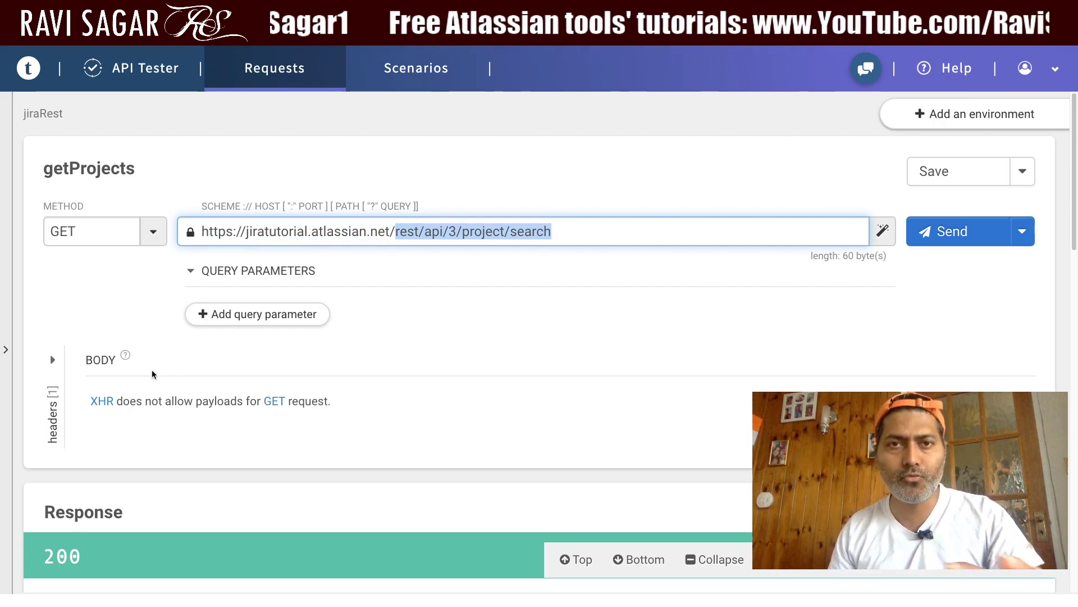
pyautogui.scroll(-1, 153, 374)
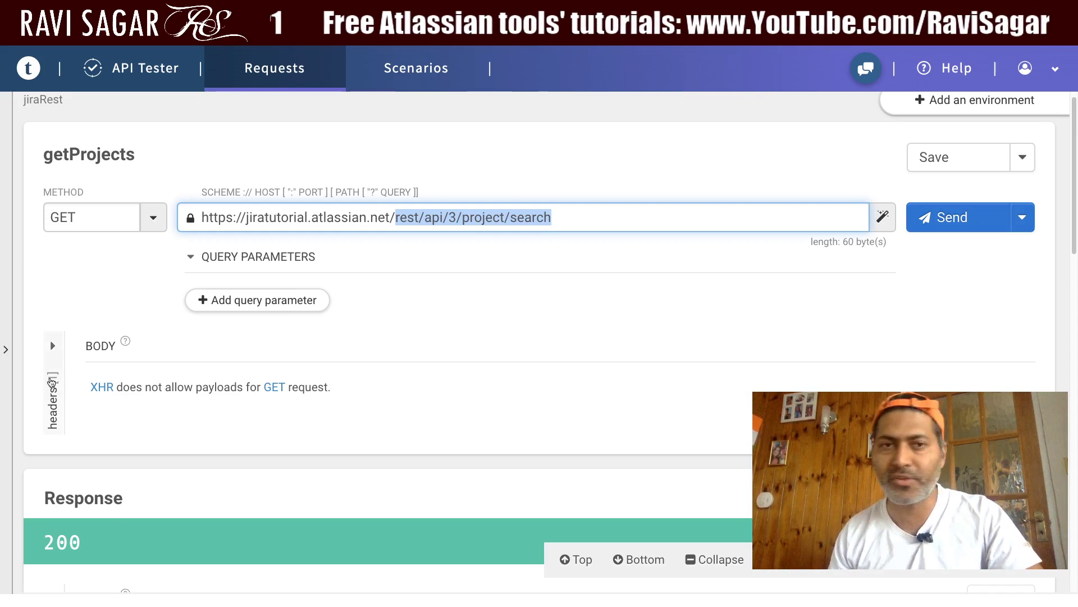
pyautogui.scroll(-1, 52, 381)
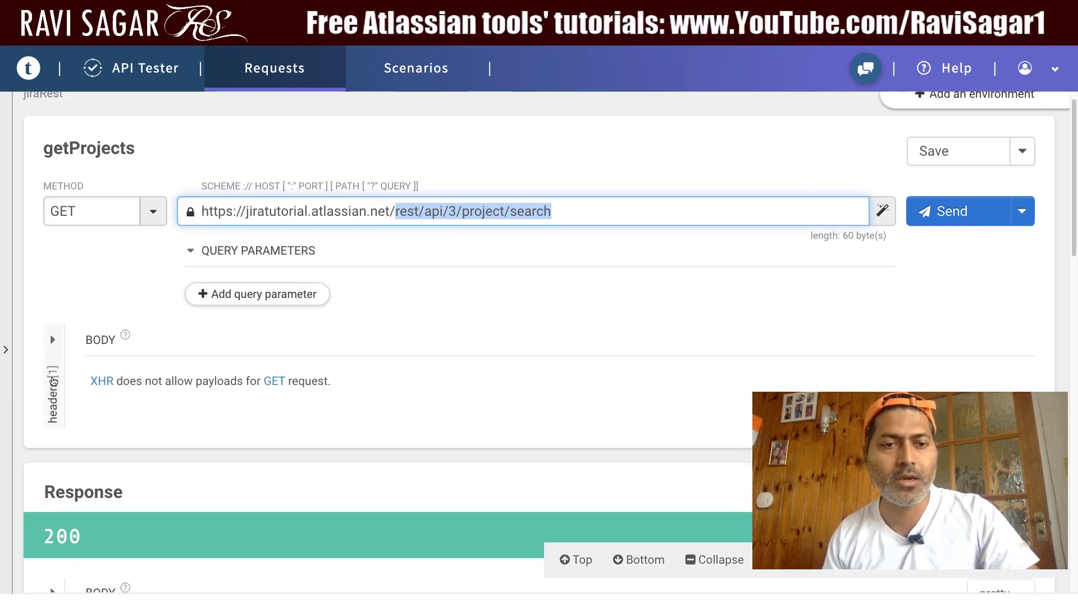
pyautogui.scroll(1, 52, 380)
pyautogui.click(665, 275)
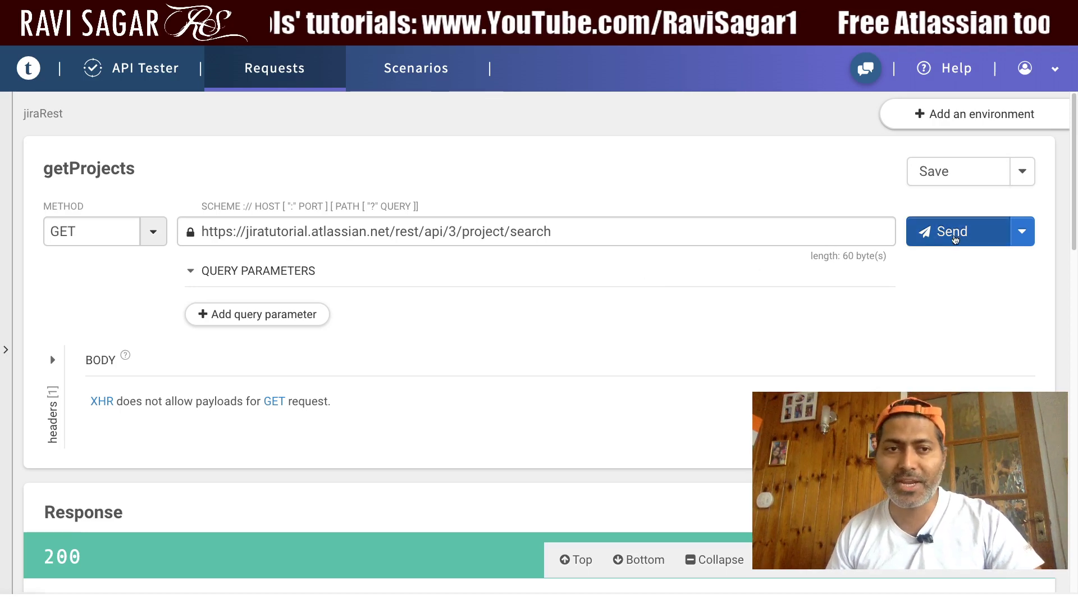
pyautogui.click(9, 360)
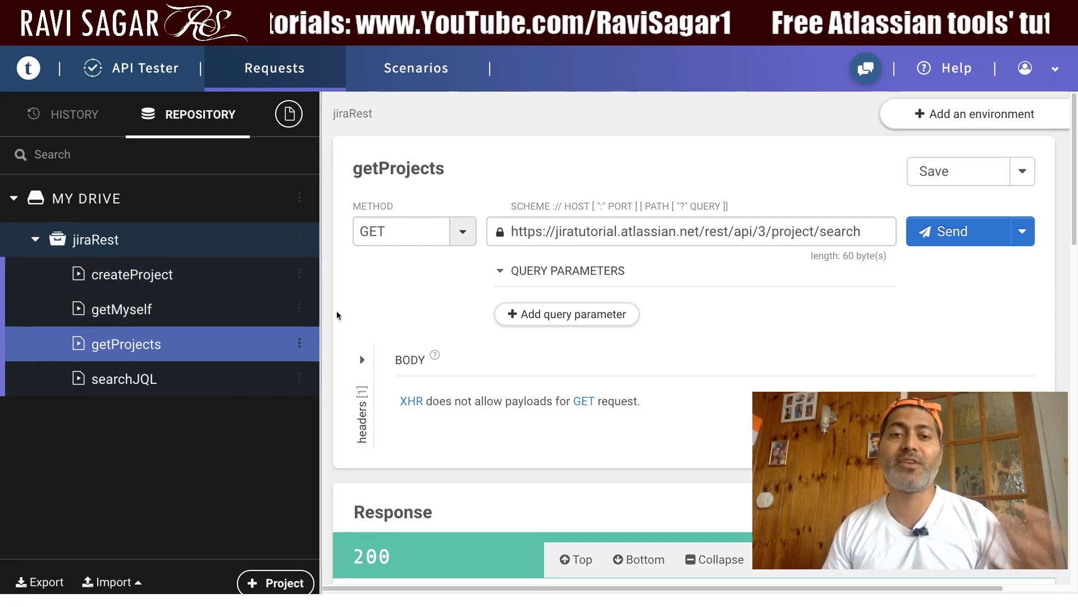
# - Collapse the Repository panel and send getProjects, getting 200 with total 30 projects
pyautogui.moveTo(321, 317); pyautogui.dragTo(99, 317)
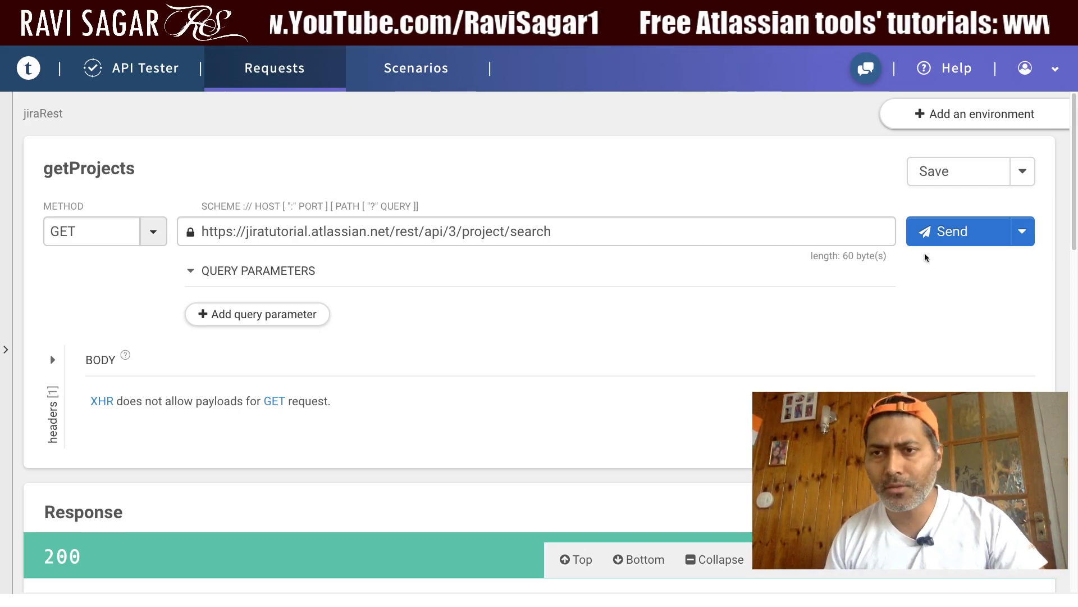
pyautogui.click(961, 232)
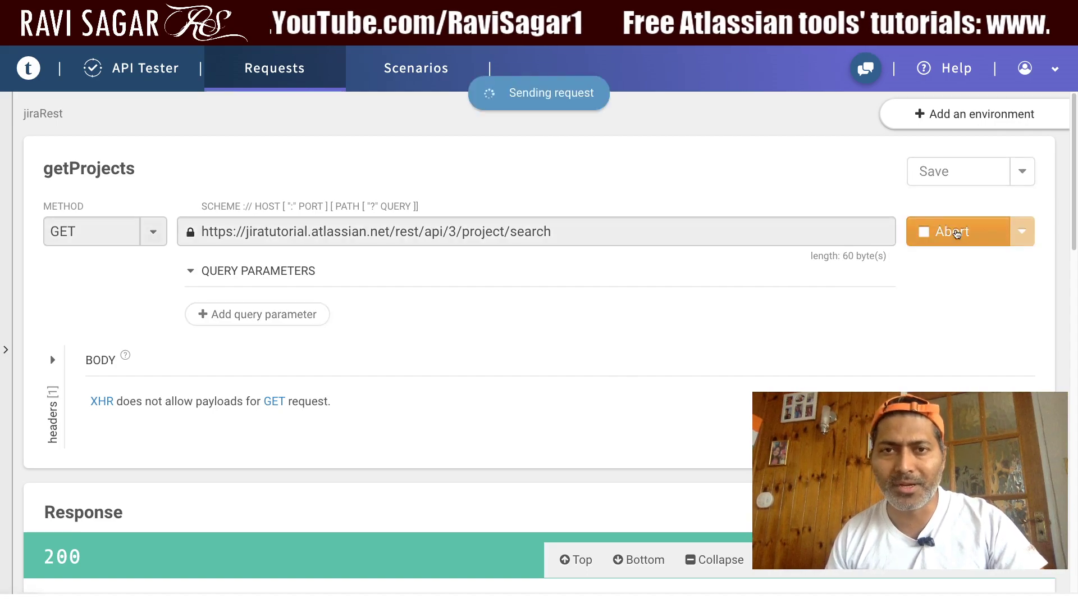
pyautogui.scroll(-7, 674, 258)
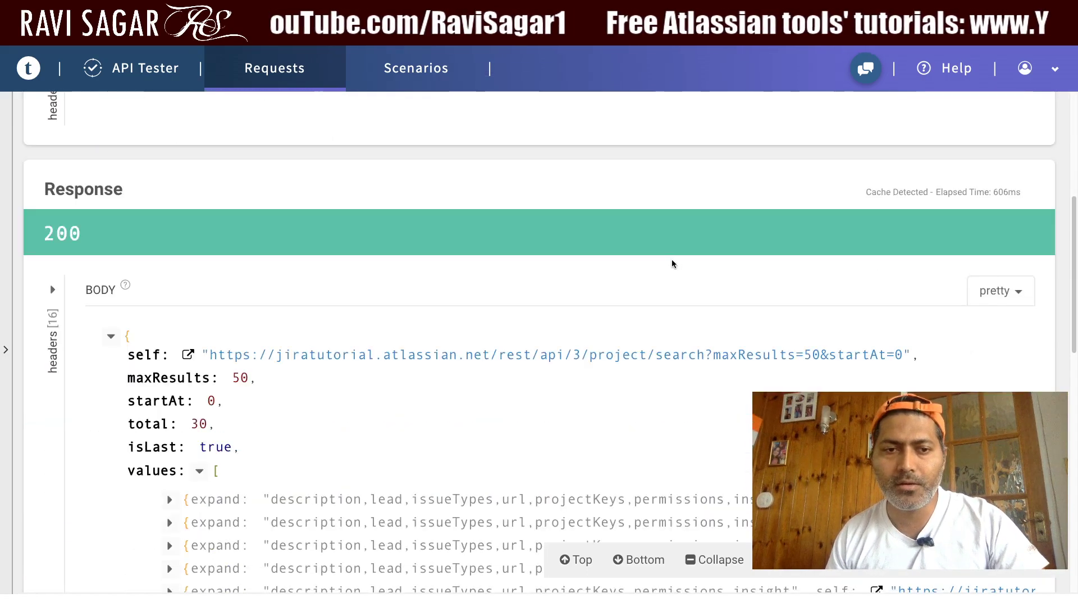
pyautogui.scroll(-2, 661, 287)
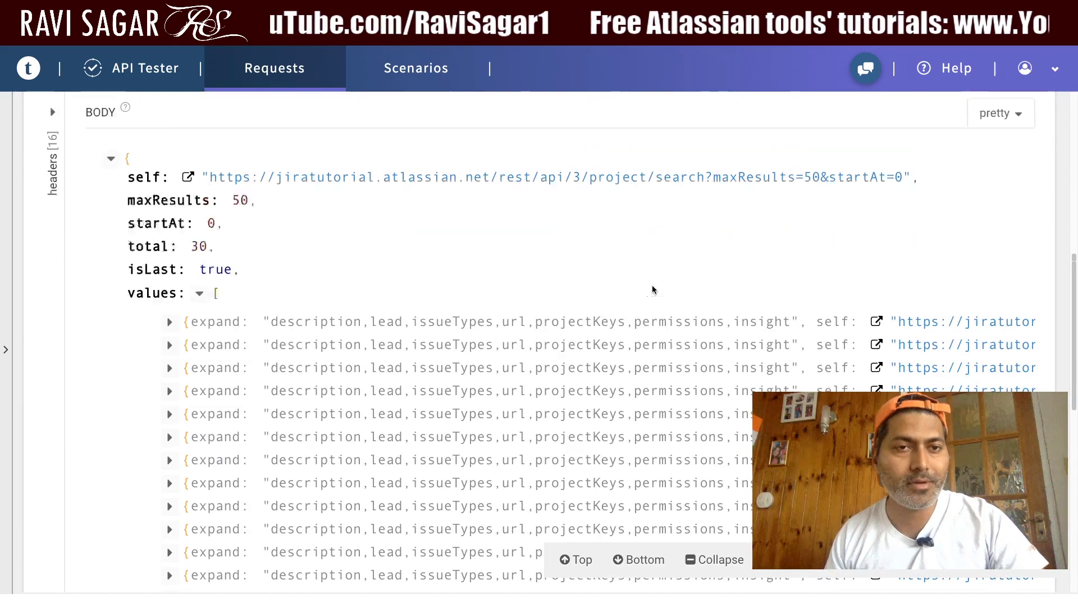
pyautogui.scroll(2, 654, 289)
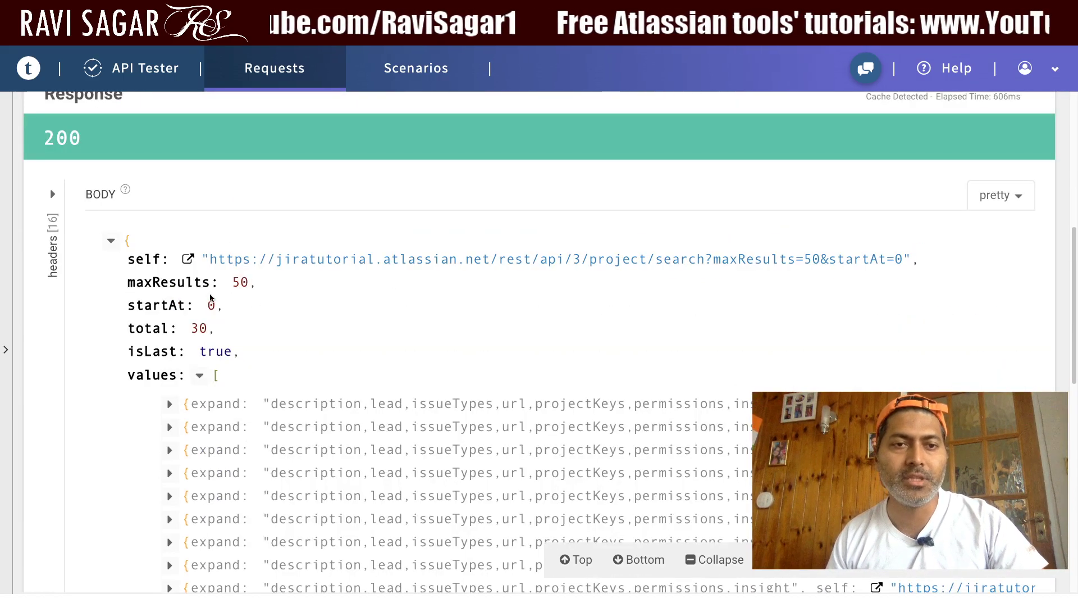
pyautogui.scroll(-1, 227, 327)
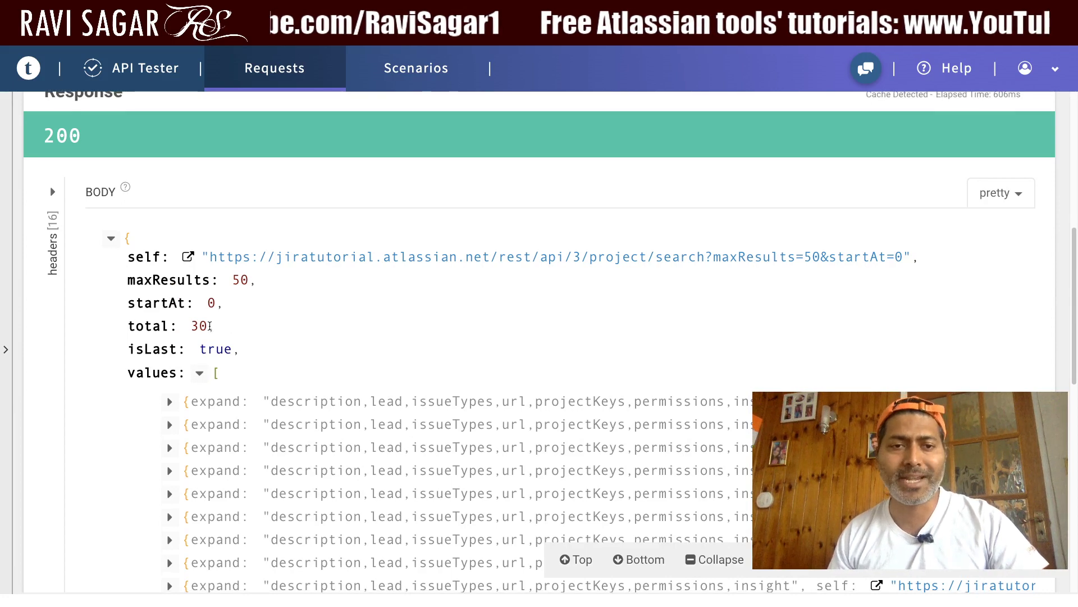
pyautogui.moveTo(210, 327); pyautogui.dragTo(194, 326)
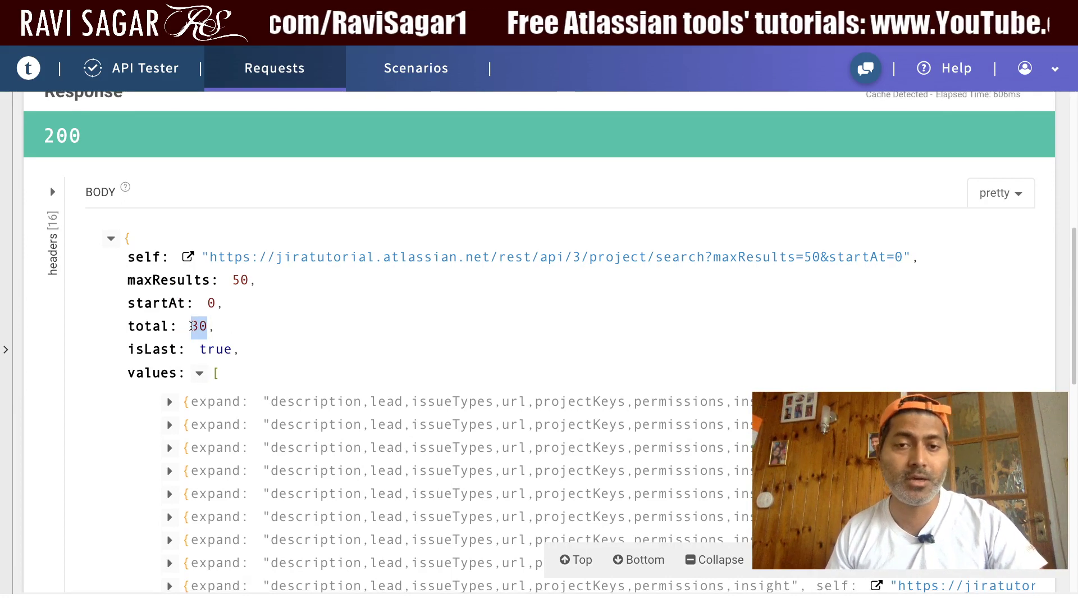
pyautogui.scroll(-2, 191, 326)
pyautogui.click(170, 311)
pyautogui.scroll(-2, 335, 330)
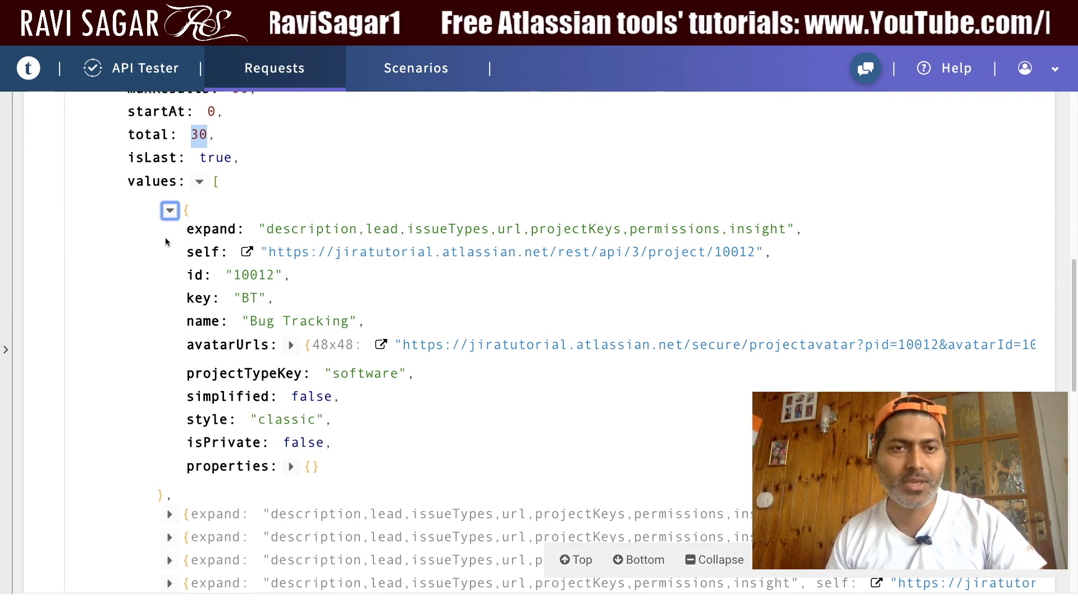
pyautogui.click(170, 211)
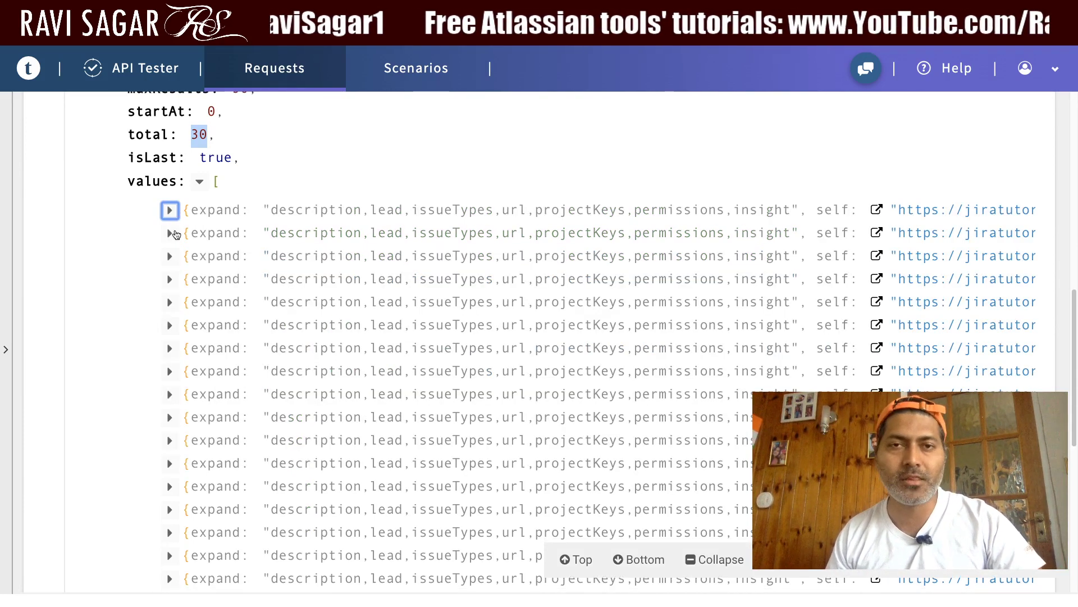
pyautogui.click(170, 210)
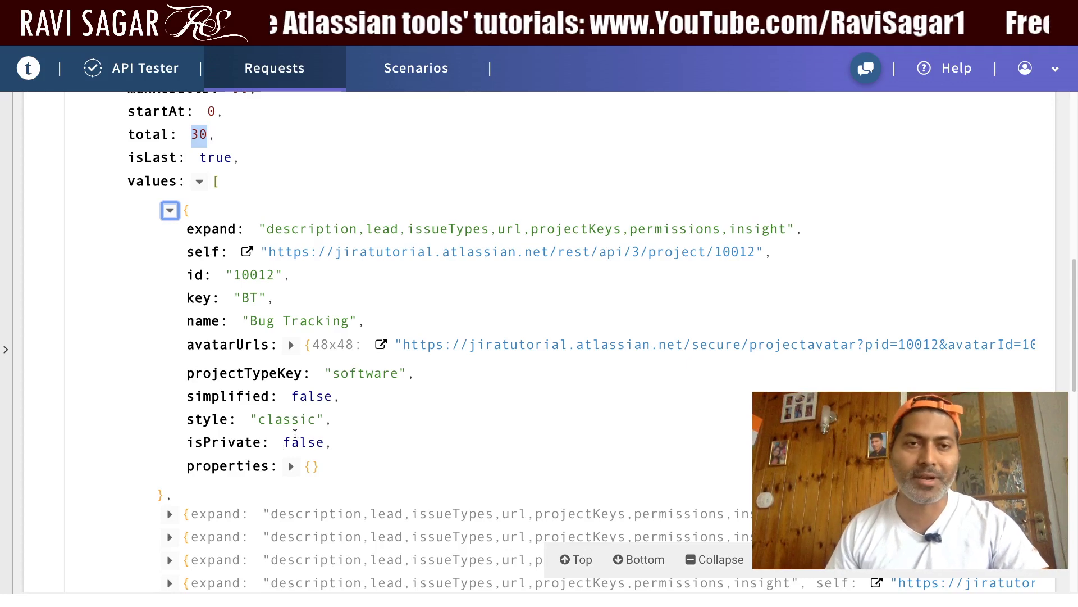
pyautogui.scroll(1, 243, 279)
pyautogui.scroll(-7, 254, 249)
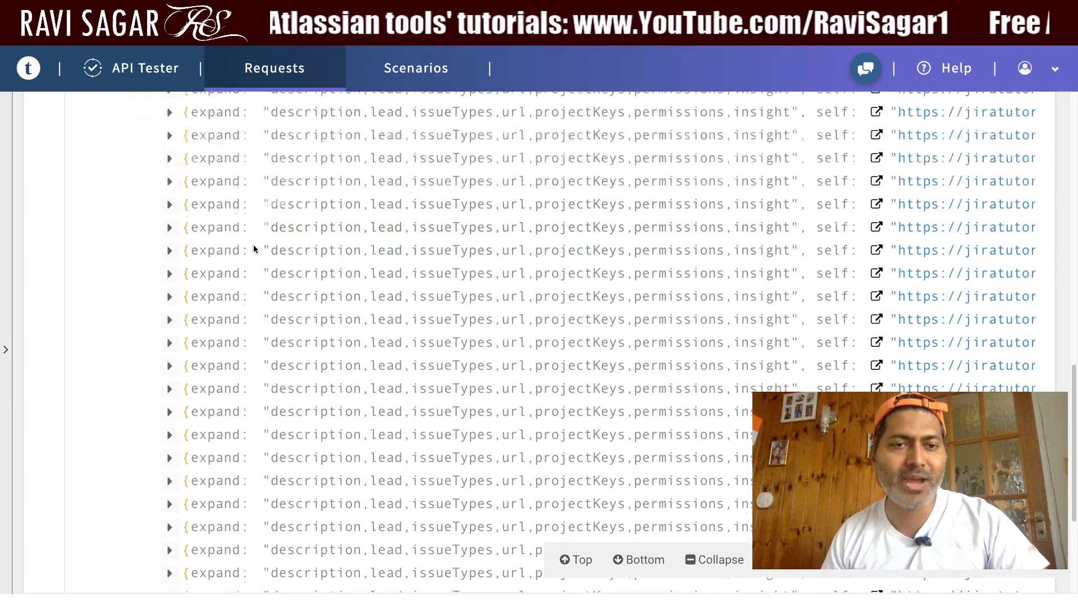
pyautogui.click(170, 296)
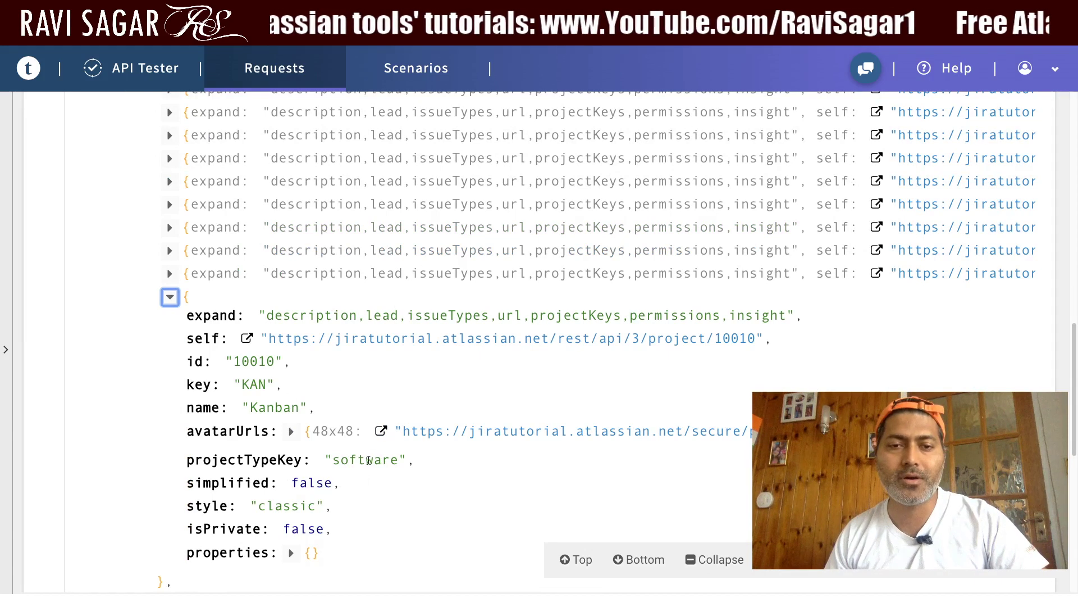
pyautogui.click(169, 297)
pyautogui.scroll(12, 256, 314)
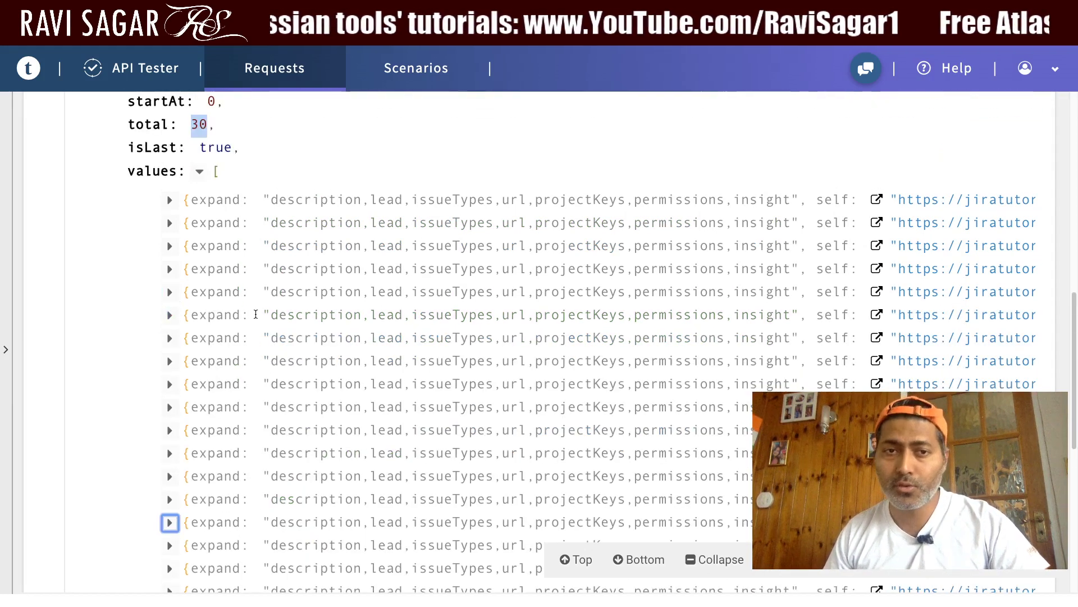
pyautogui.scroll(2, 323, 305)
pyautogui.scroll(-3, 323, 305)
pyautogui.scroll(2, 322, 305)
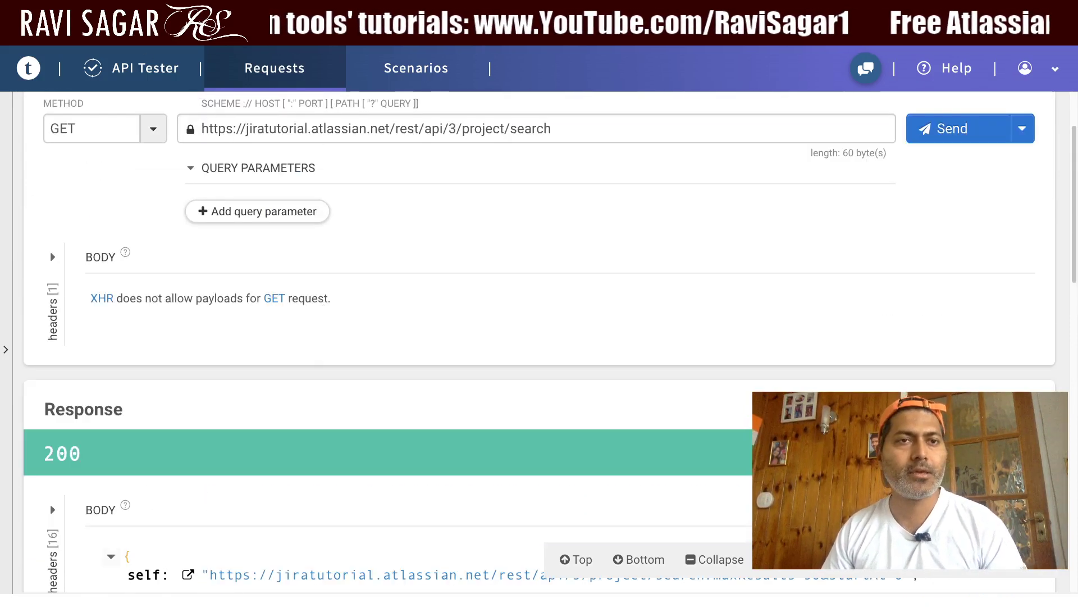
# - Switch back to the Jira Get projects paginated documentation tab
pyautogui.hotkey('ctrl', 'Tab')
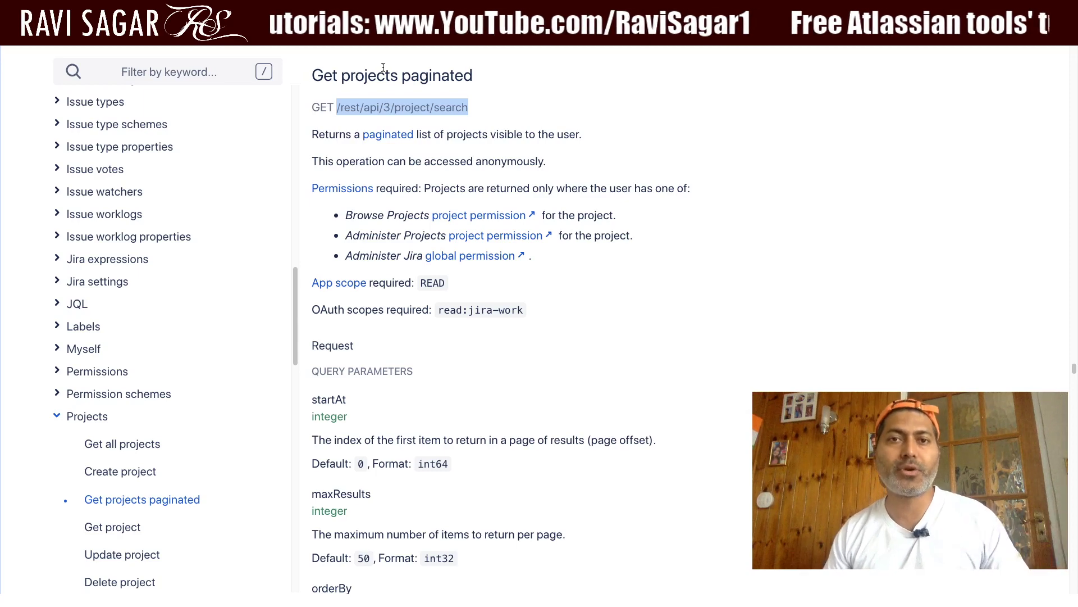
# - Search the REST API reference for 'create project' and open the Create project result
pyautogui.click(671, 148)
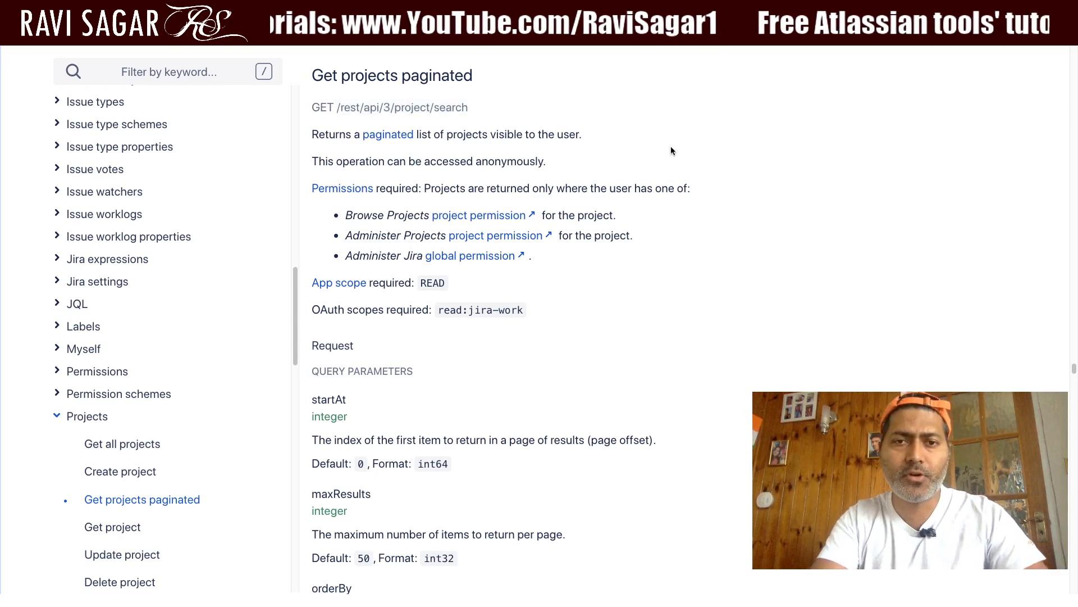
pyautogui.press('super+f')
pyautogui.write('create project')
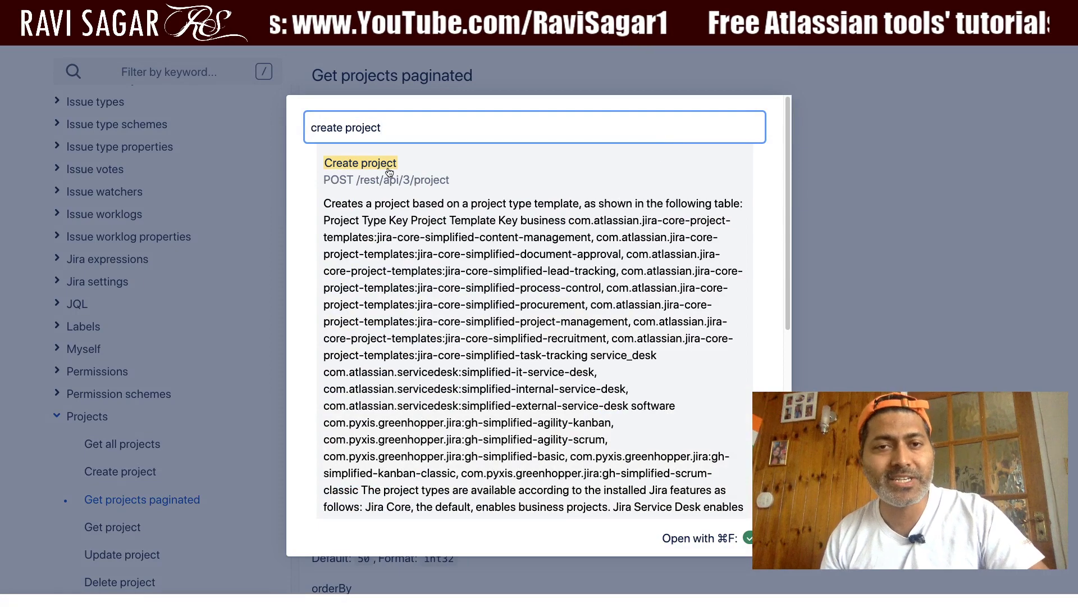
pyautogui.click(376, 181)
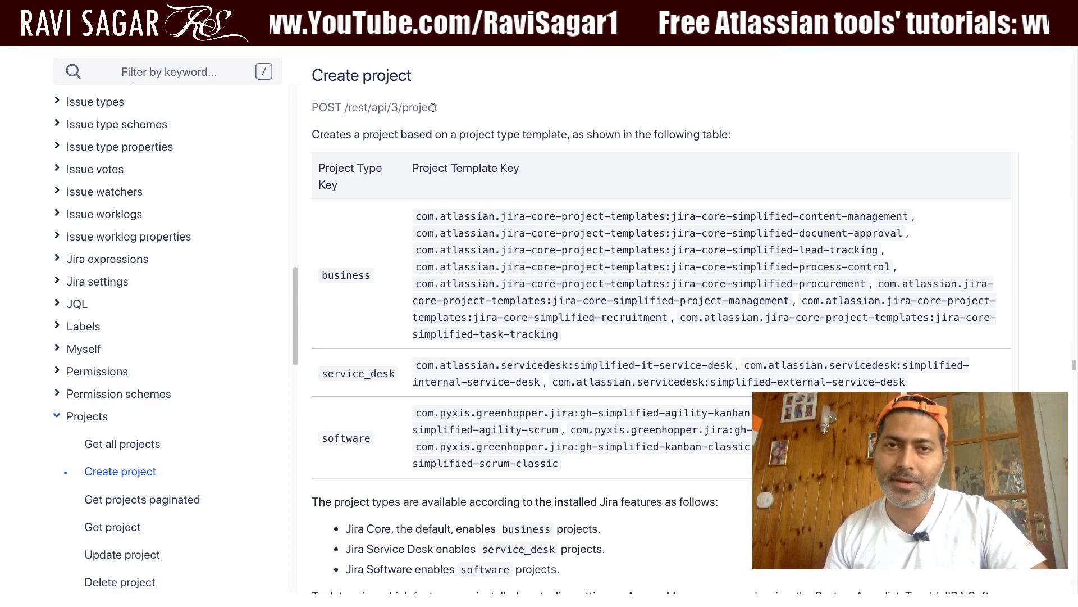
# - Select the /rest/api/3/project path on the Create project page and scroll to the template keys
pyautogui.moveTo(437, 108); pyautogui.dragTo(346, 108)
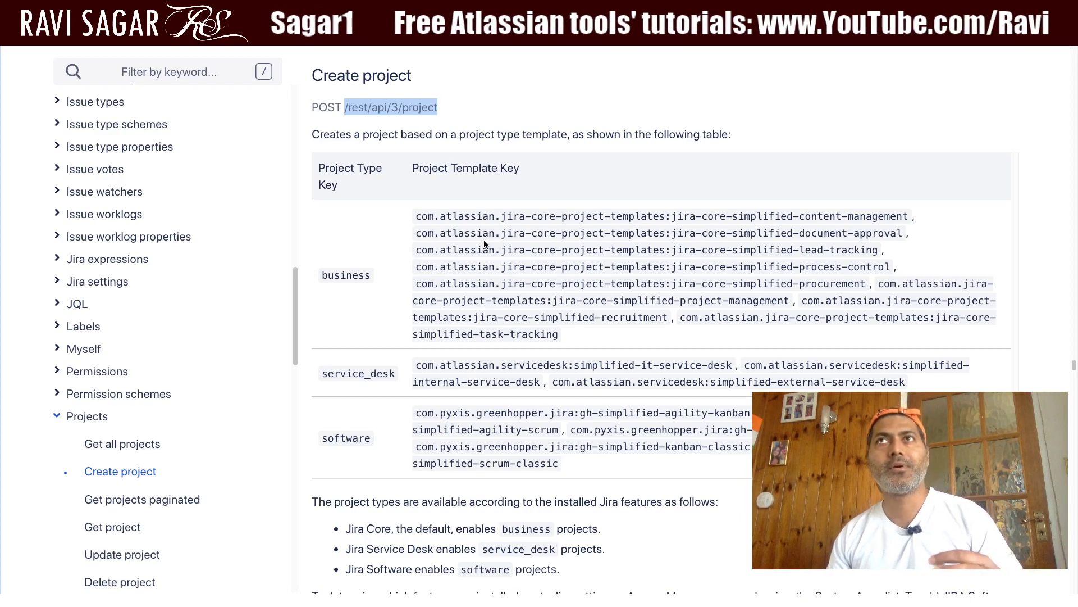
pyautogui.scroll(-1, 483, 242)
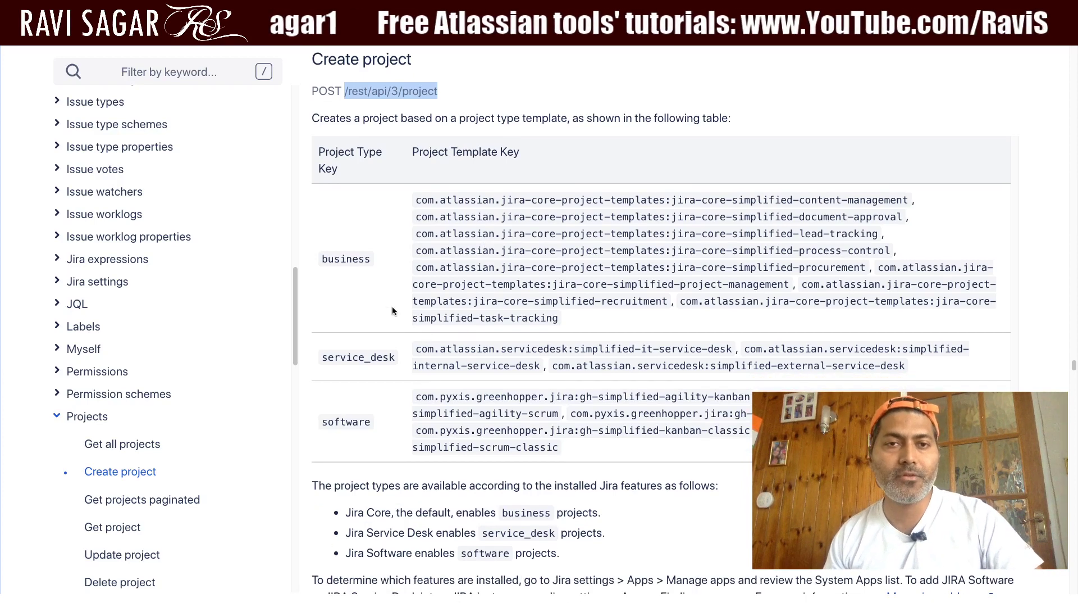